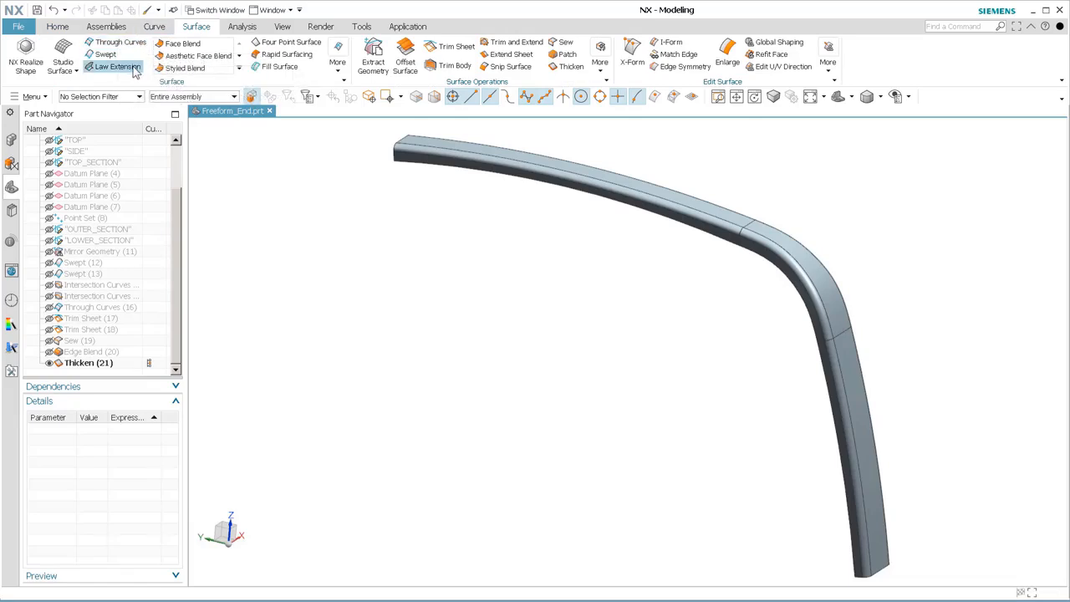
click(154, 26)
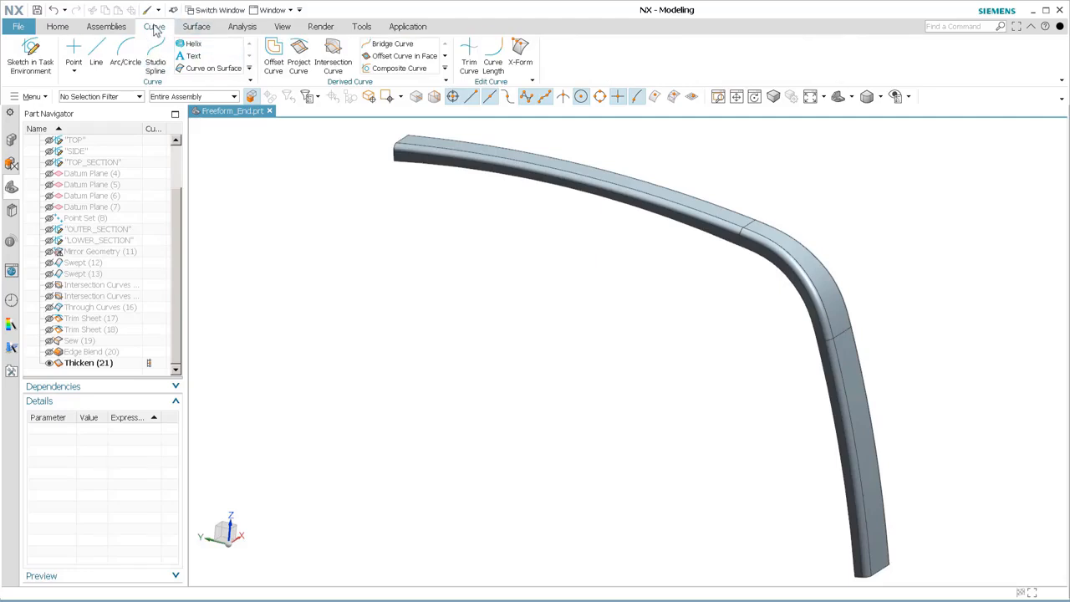
click(62, 28)
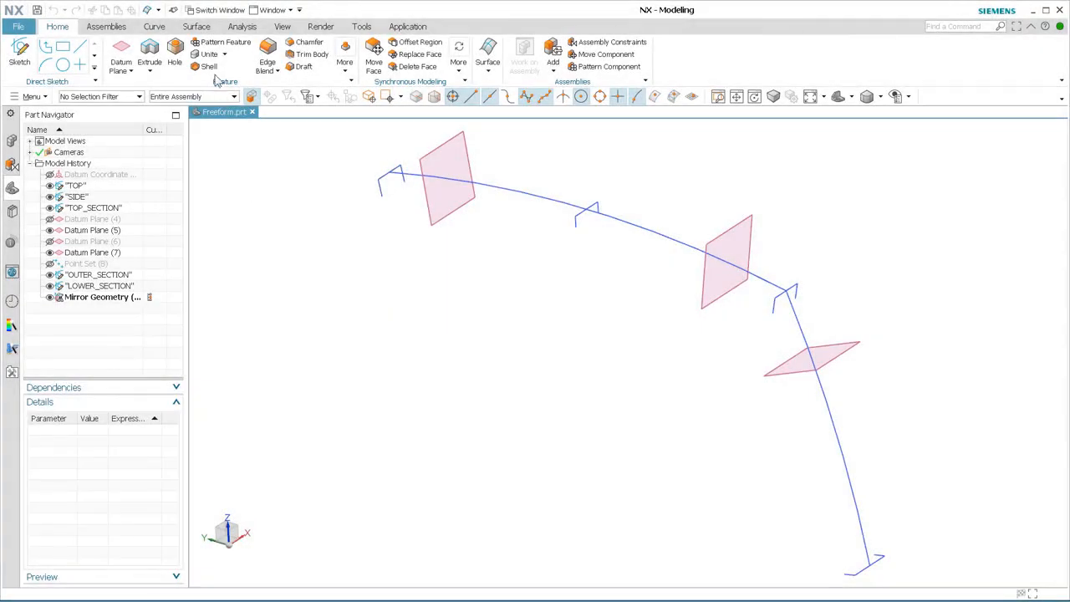
Sweep the three-line section at the lower end along the lower arc, and hide the resulting surface.
click(196, 27)
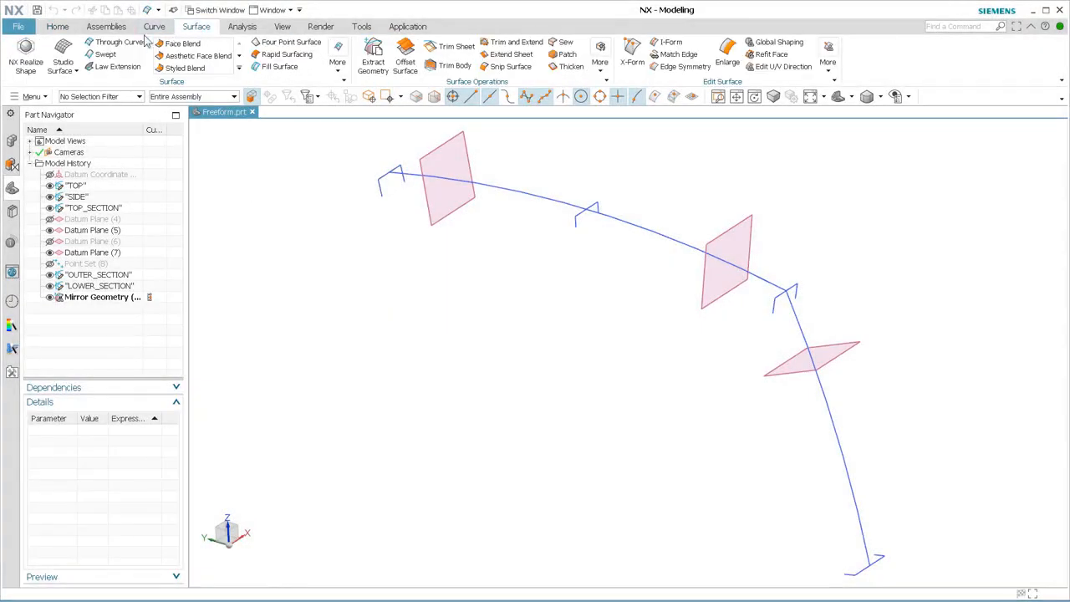
click(106, 55)
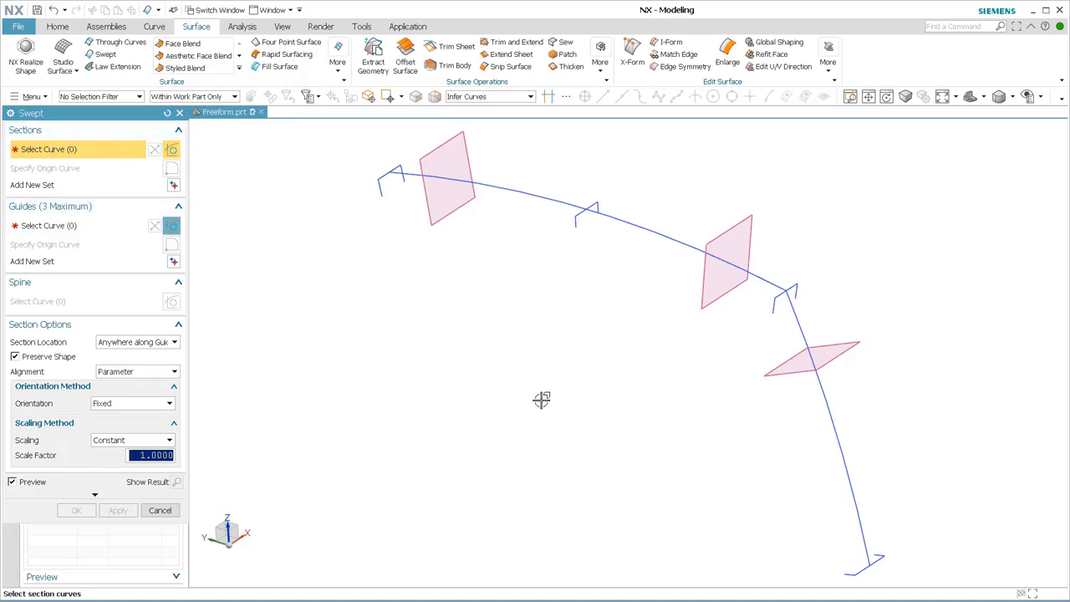
shift+middle_drag(812, 540, 759, 448)
scroll(717, 449, down, 3)
scroll(719, 451, up, 4)
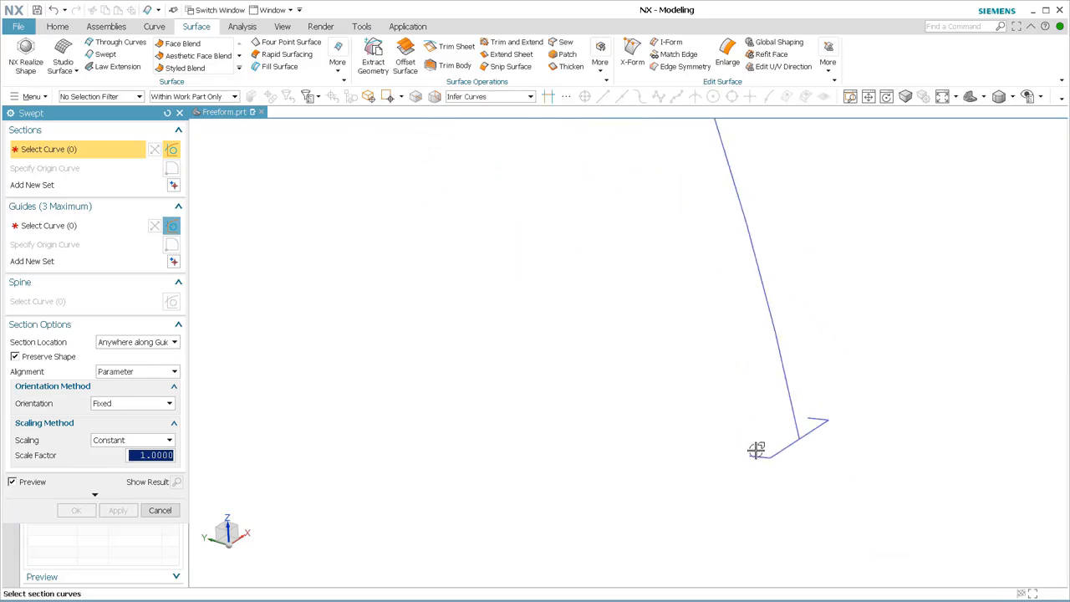
click(755, 450)
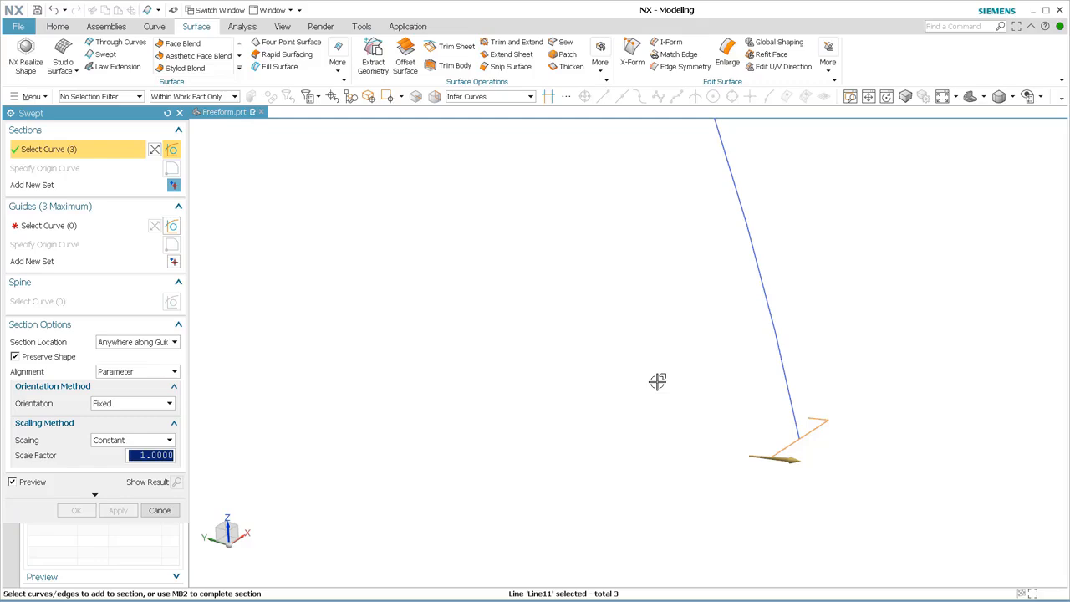
click(73, 227)
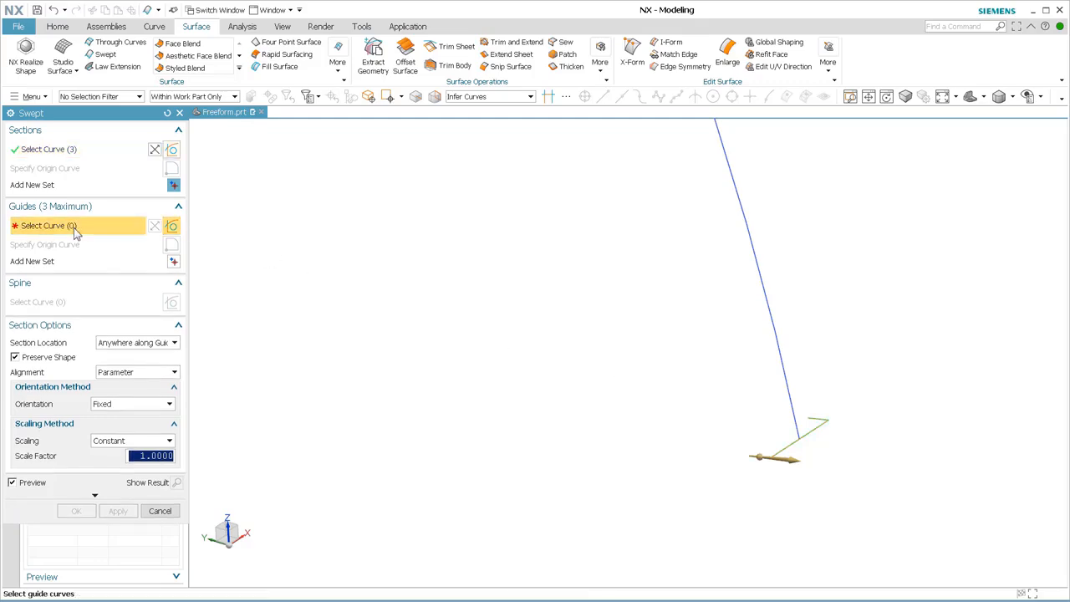
click(792, 412)
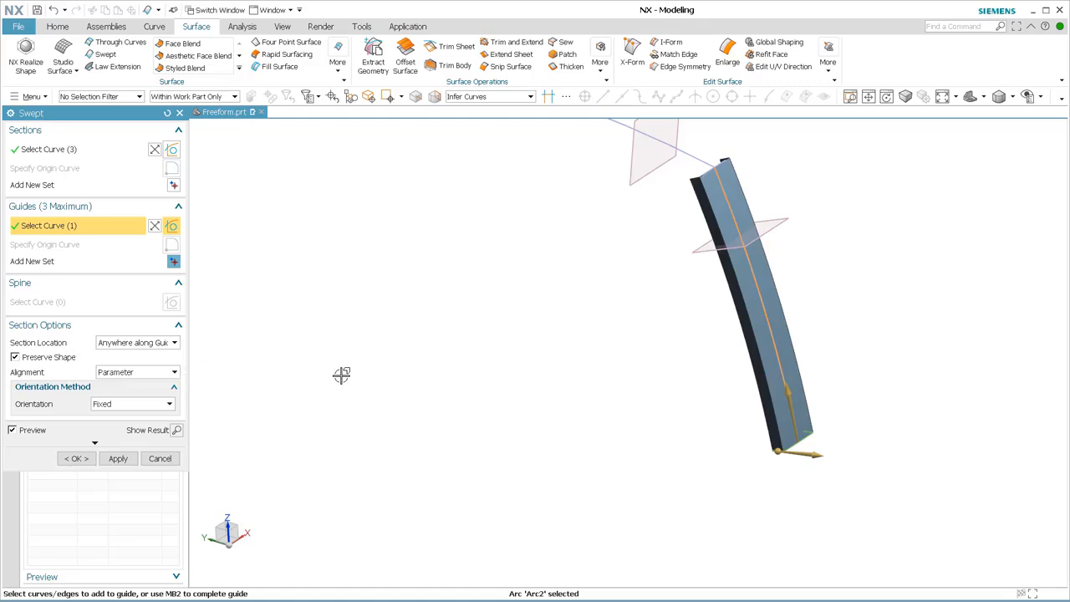
click(76, 458)
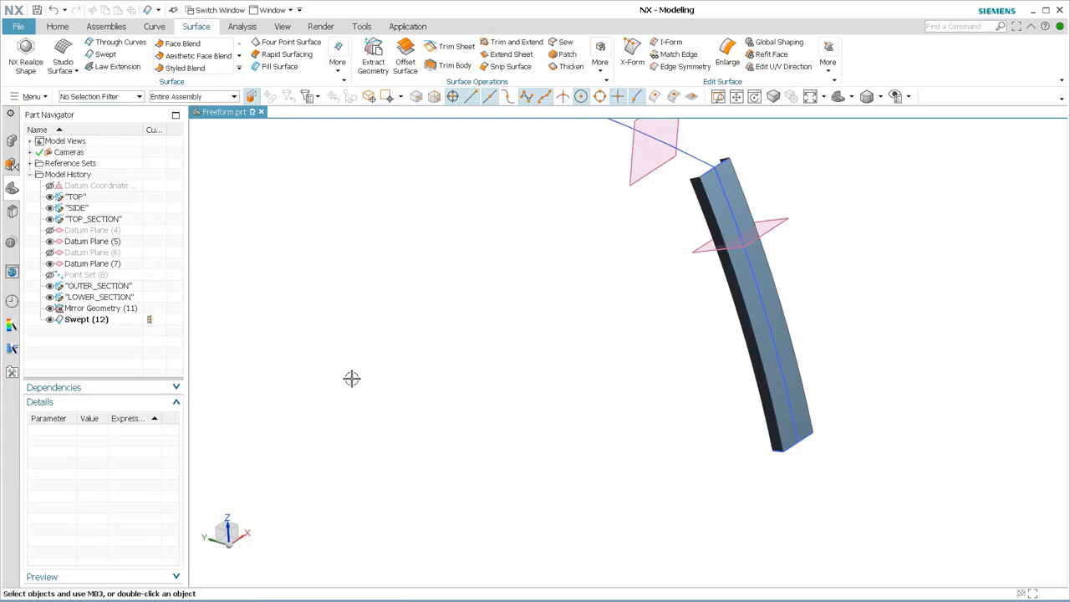
click(49, 319)
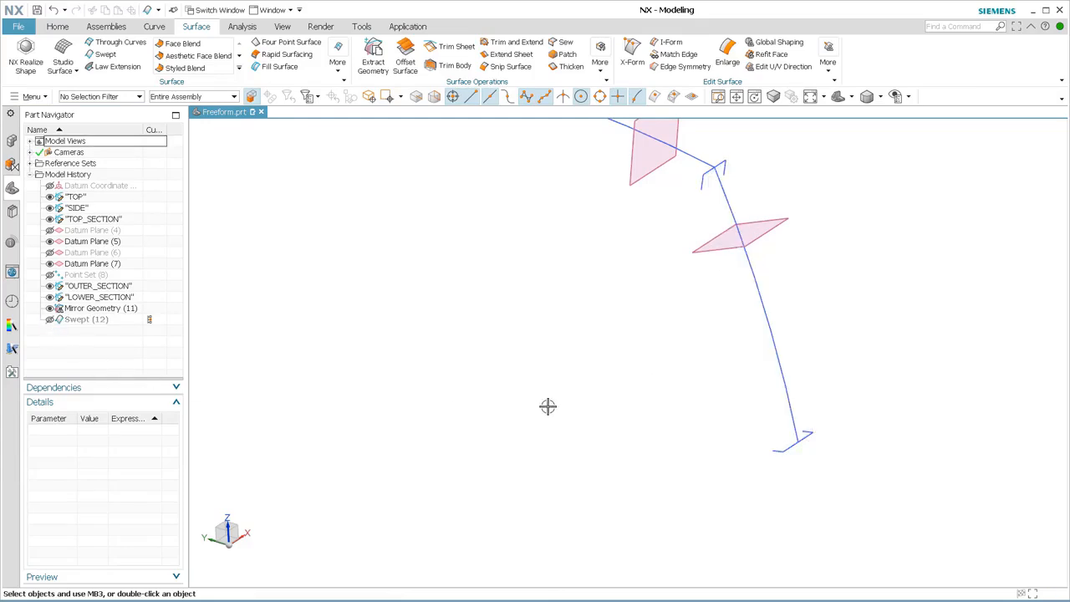
Start a second sweep with the corner, middle and far-end profiles of the upper arc as three separate section sets.
middle_drag(571, 341, 657, 360)
key(F8)
shift+middle_drag(638, 273, 713, 334)
scroll(712, 306, down, 2)
scroll(713, 306, up, 3)
shift+middle_drag(698, 280, 723, 330)
middle_drag(697, 410, 683, 424)
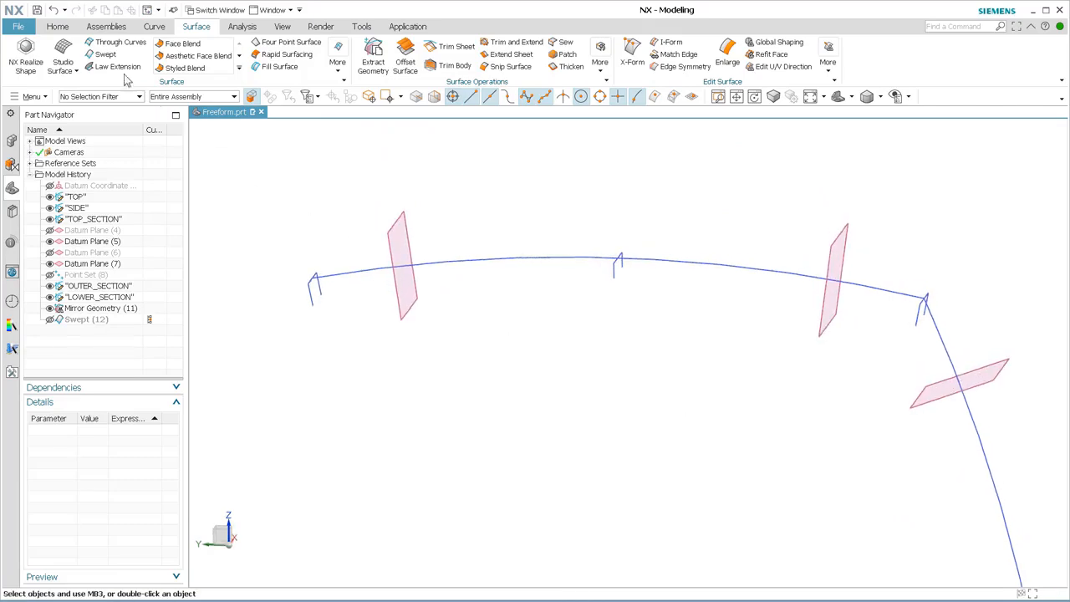
click(105, 53)
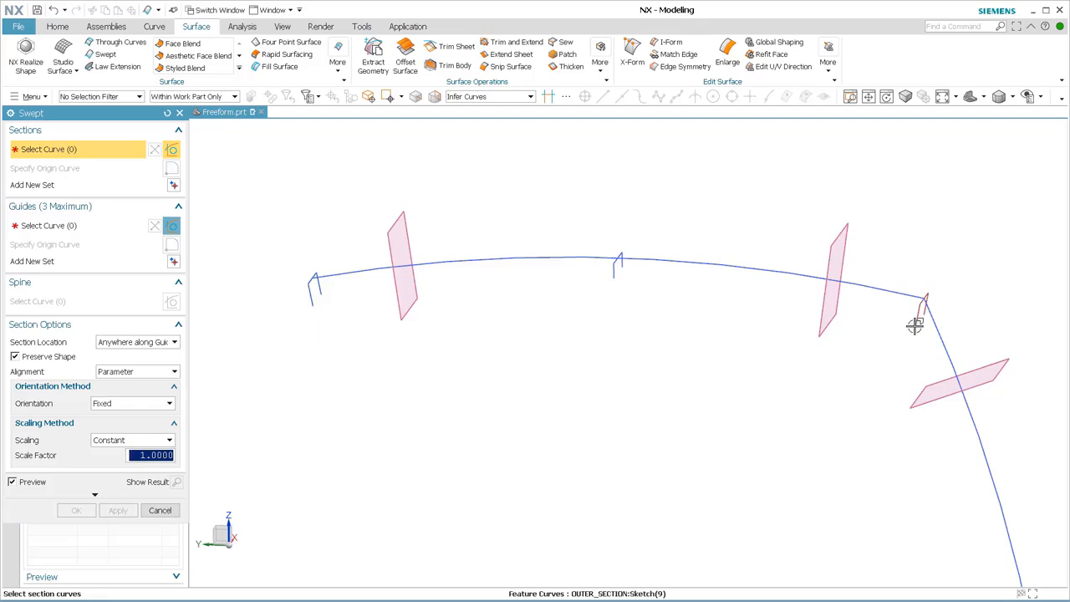
click(915, 325)
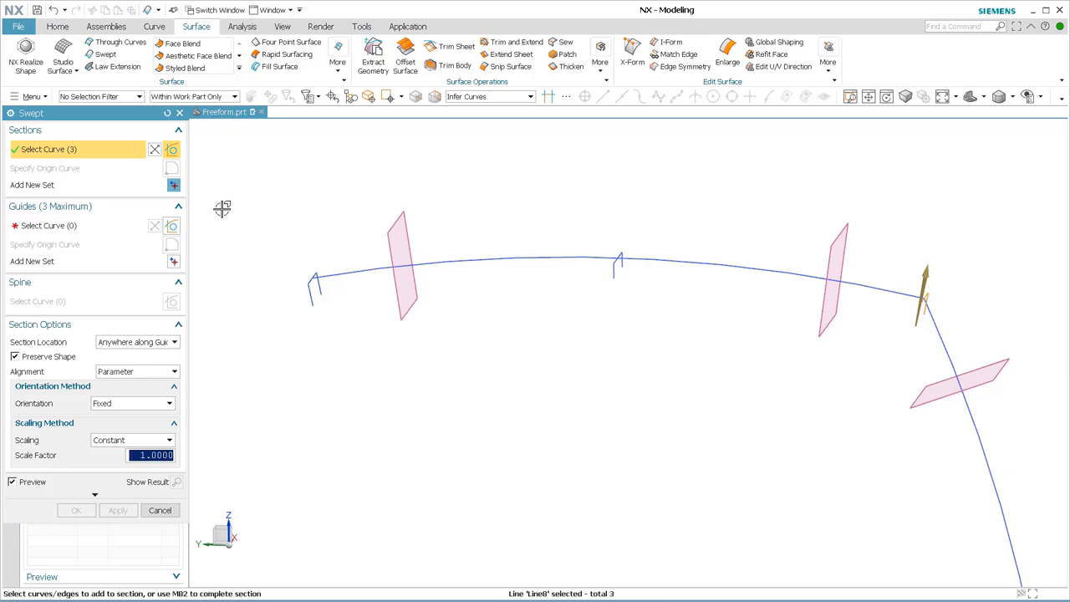
click(173, 186)
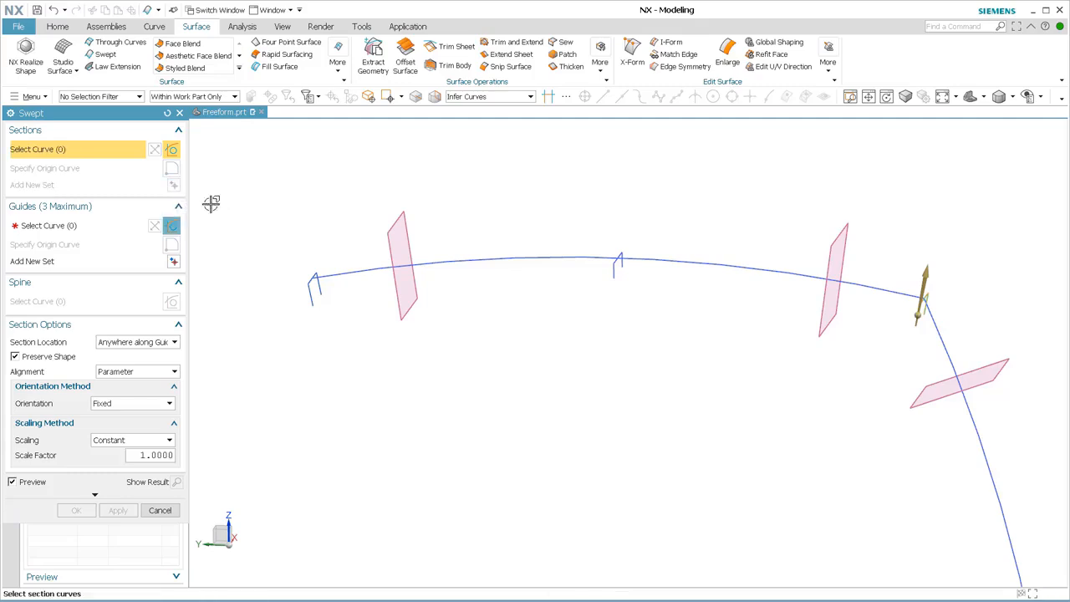
click(614, 278)
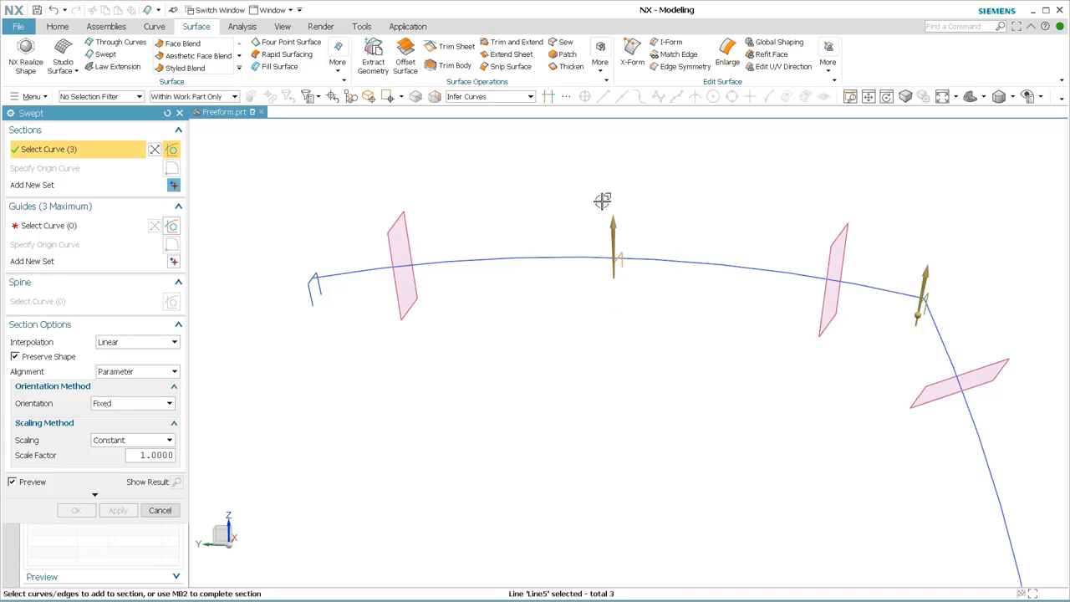
click(173, 186)
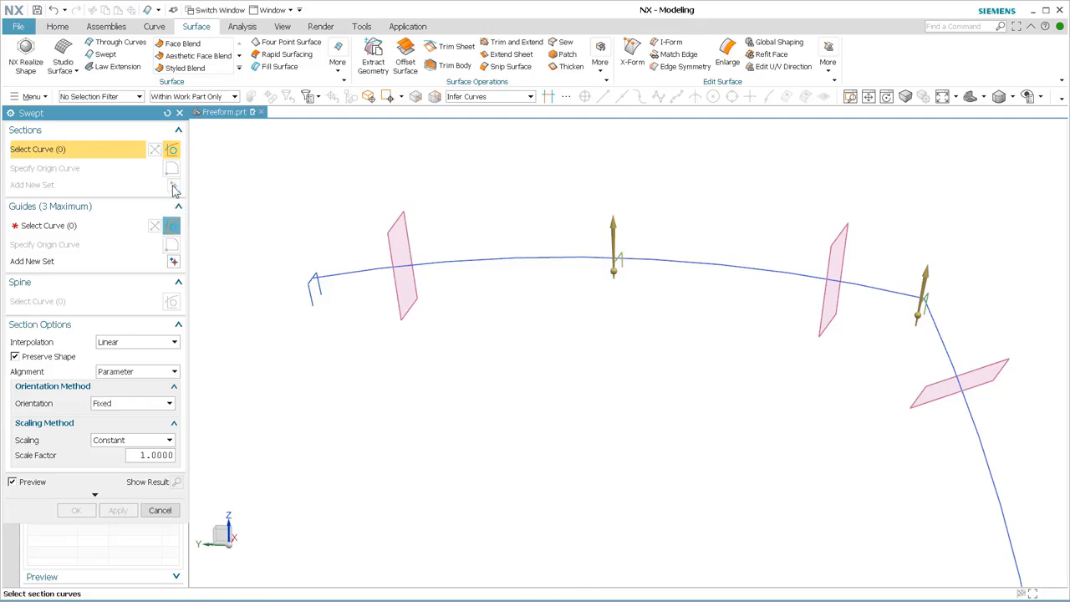
click(323, 294)
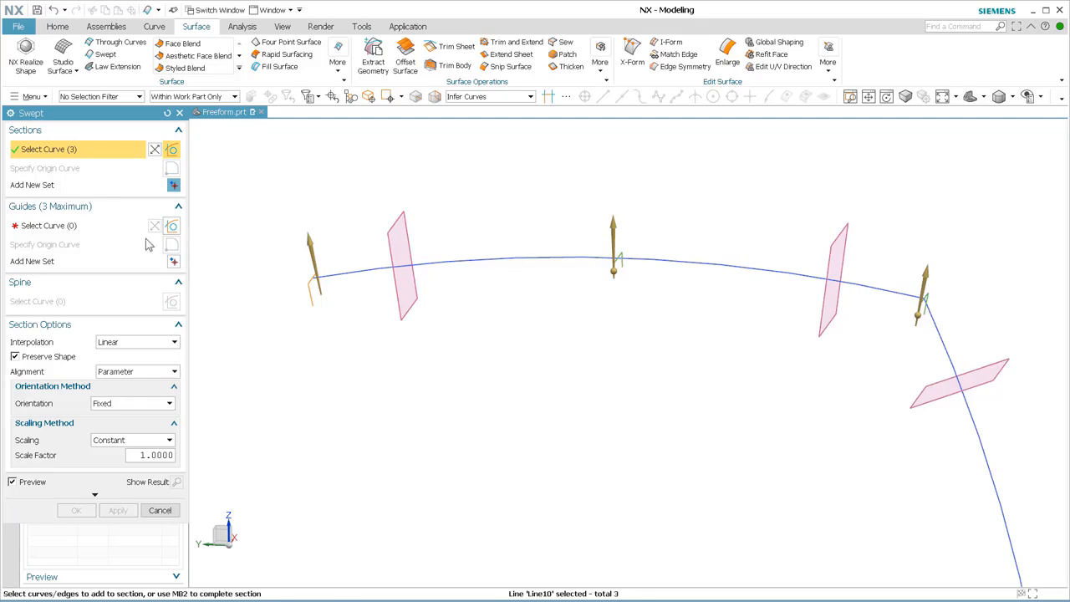
Use the upper arc as the sweep guide and reverse the far-end section's direction so all sections align.
click(75, 227)
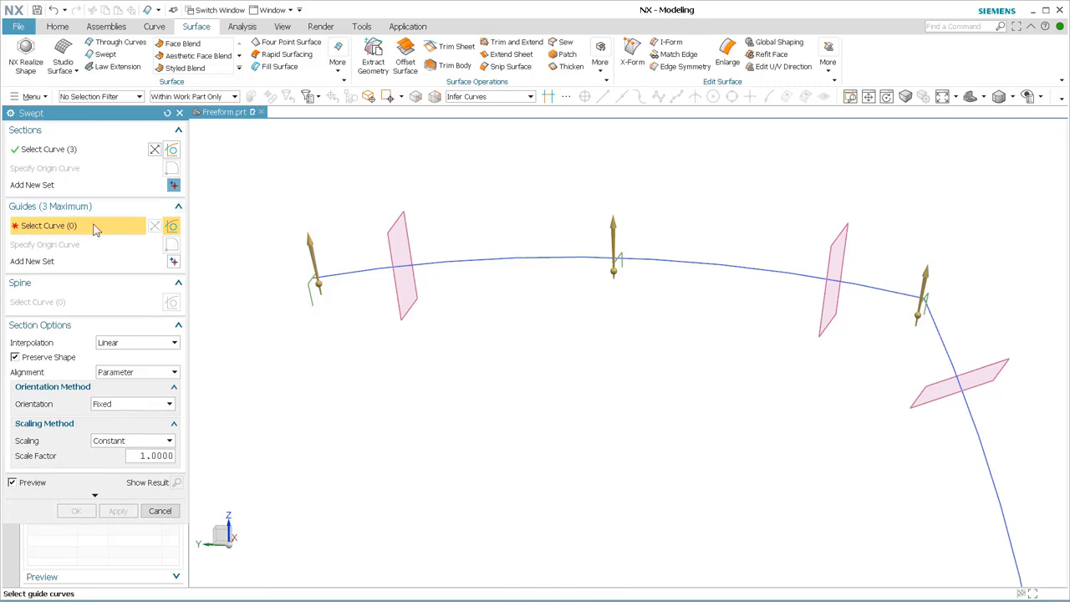
click(871, 292)
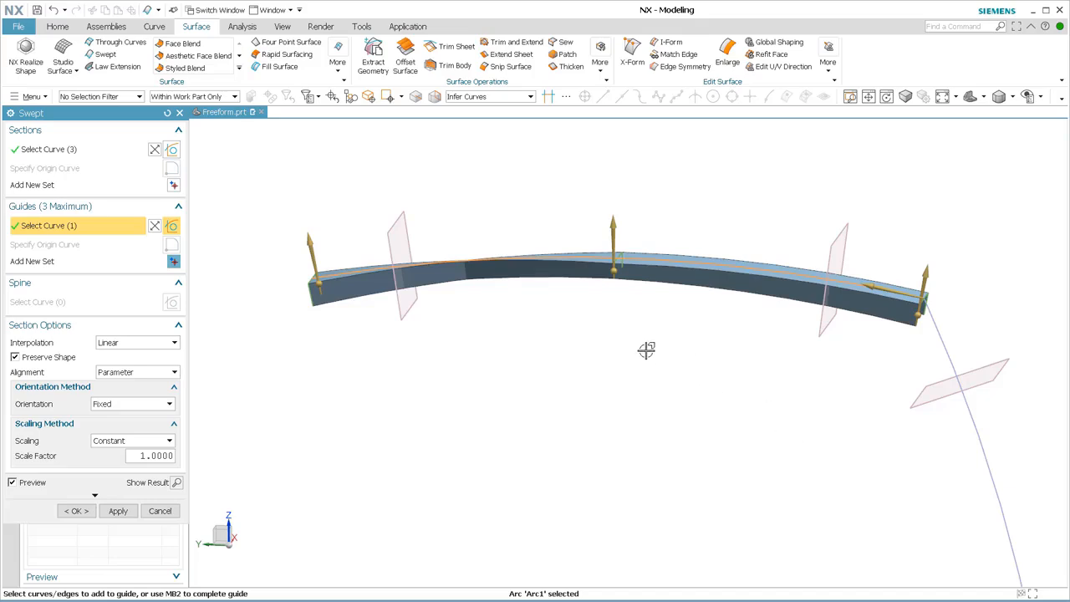
middle_drag(646, 351, 644, 384)
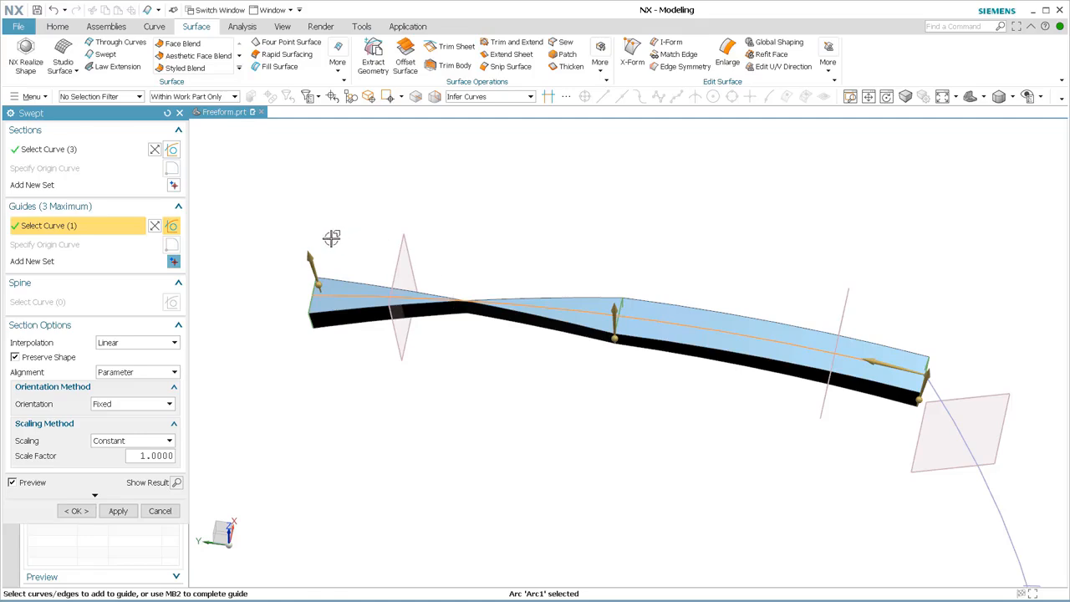
double_click(308, 256)
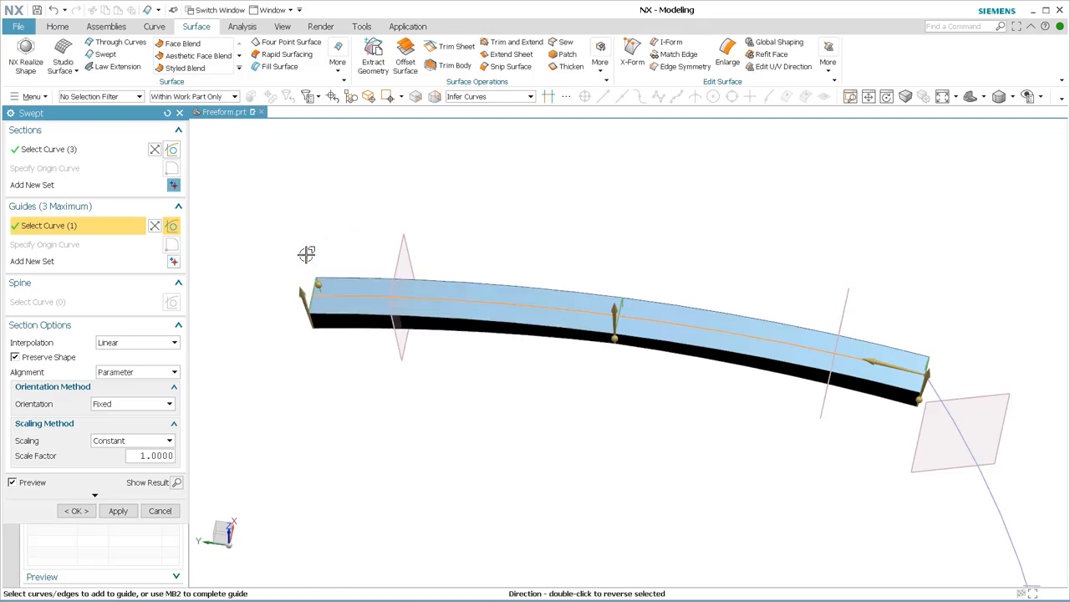
Set the section interpolation to Blend and complete the upper swept surface.
middle_drag(568, 451, 576, 404)
middle_drag(528, 340, 587, 342)
scroll(642, 305, down, 1)
scroll(642, 304, up, 2)
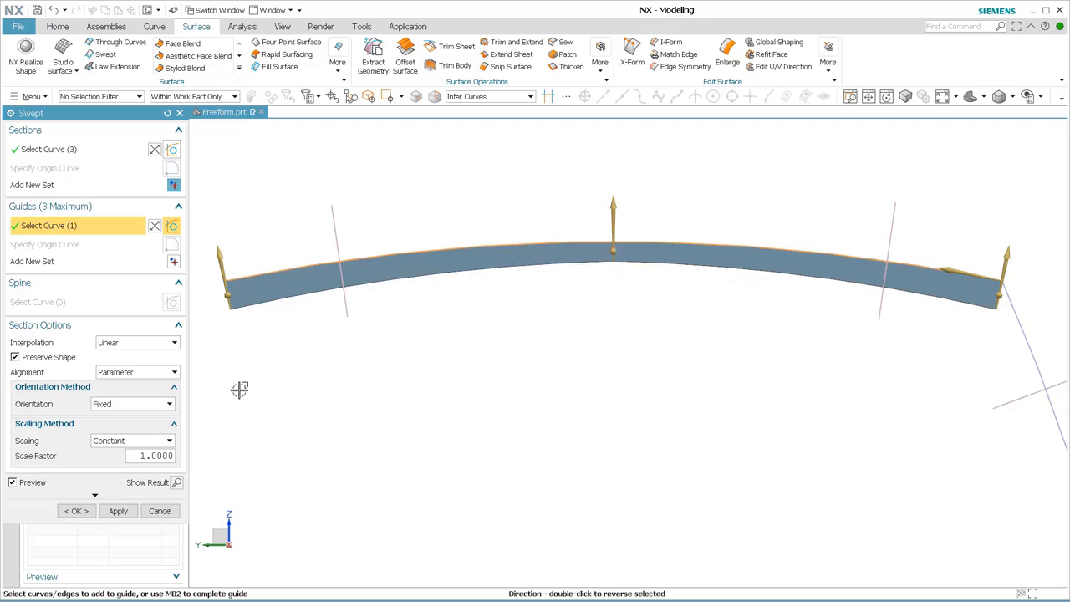
click(173, 344)
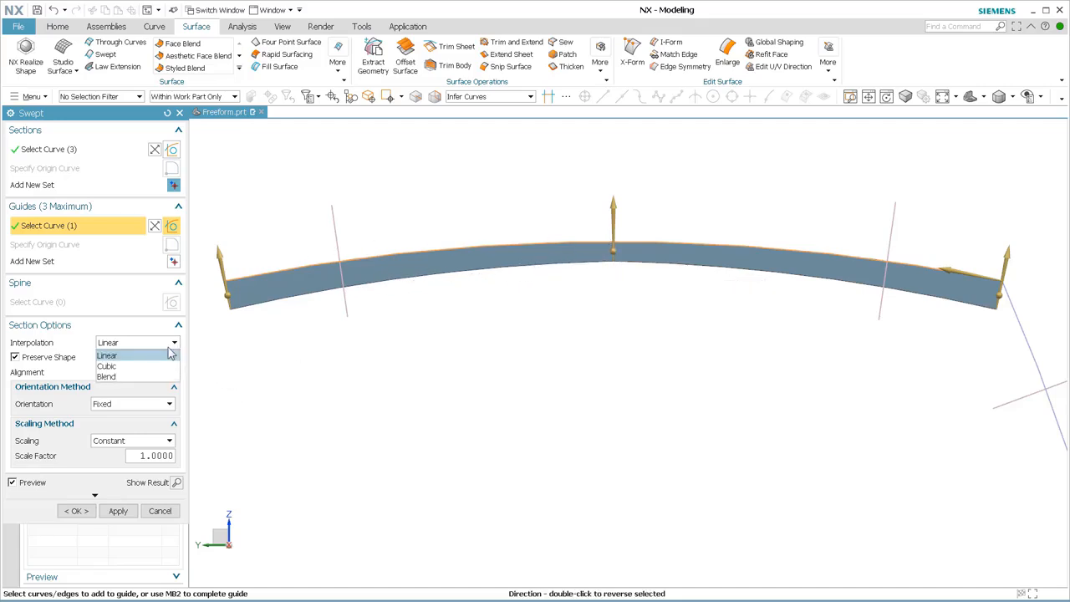
click(114, 377)
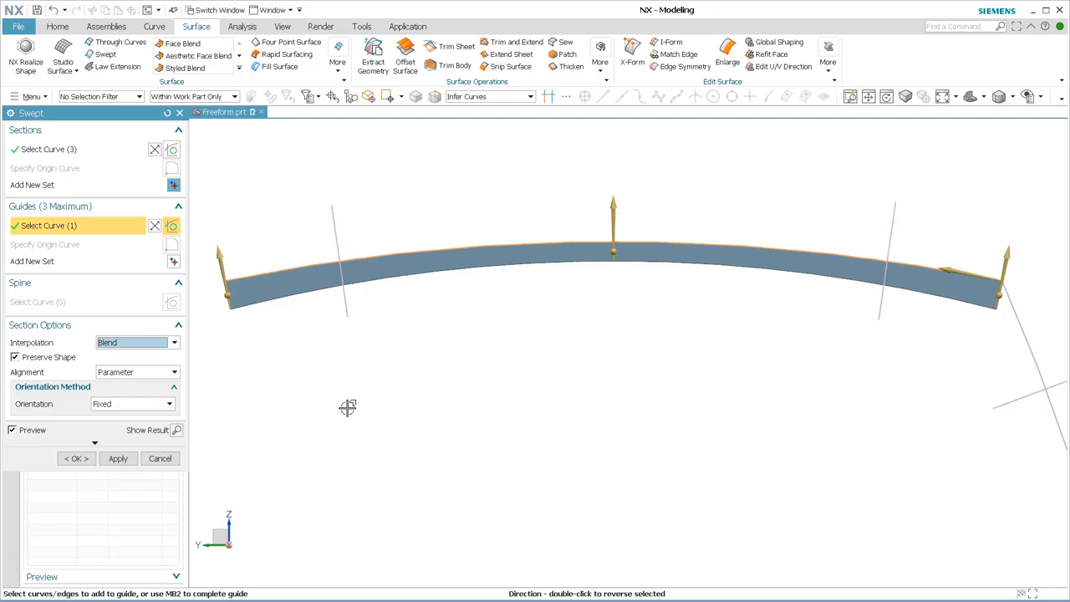
click(76, 459)
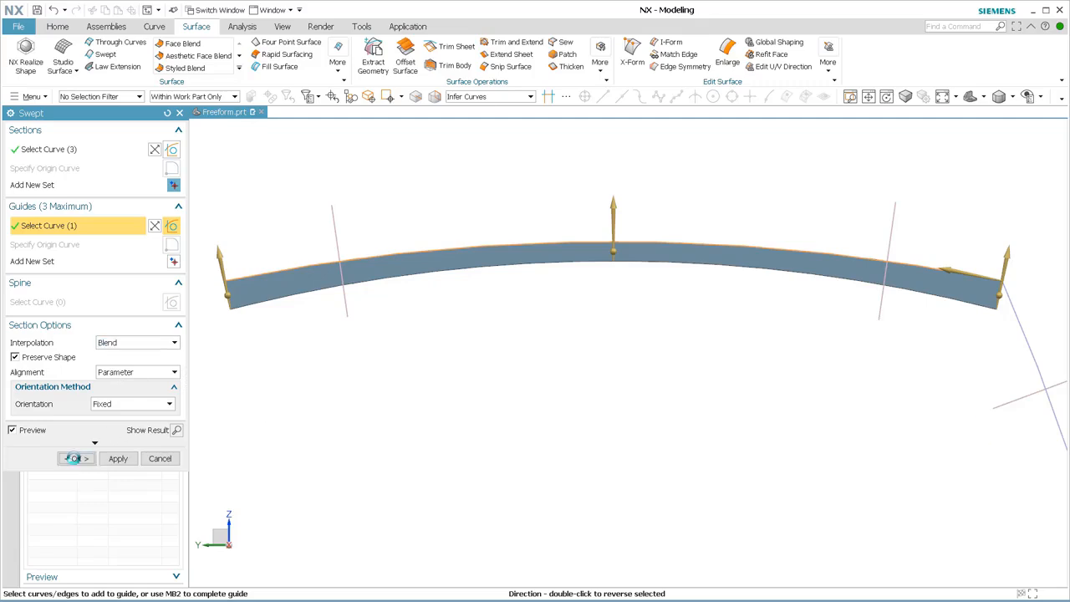
Show the hidden lower swept surface again beside the upper one.
middle_drag(690, 382, 655, 392)
scroll(633, 388, up, 2)
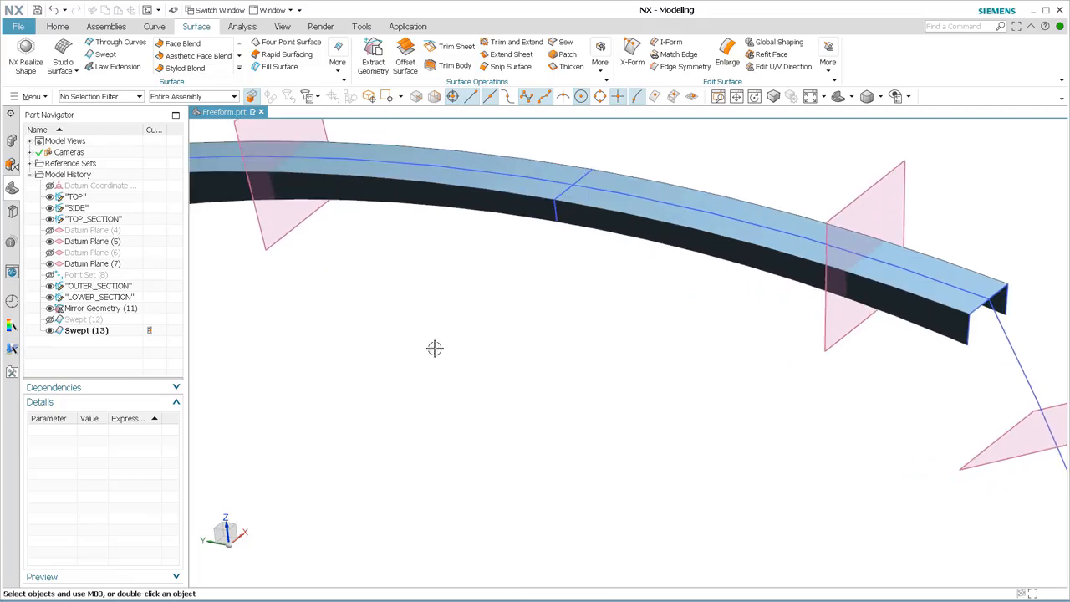
click(50, 319)
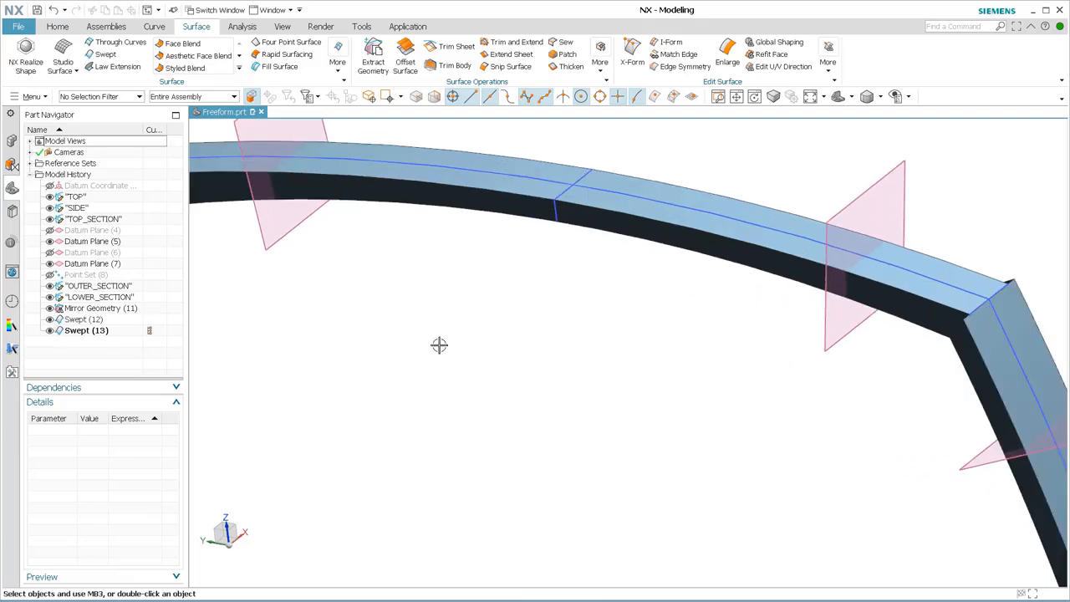
Create intersection curves between the upper swept surface's body faces and the datum plane nearest the corner.
scroll(437, 346, down, 3)
middle_drag(535, 363, 496, 328)
middle_drag(582, 369, 525, 393)
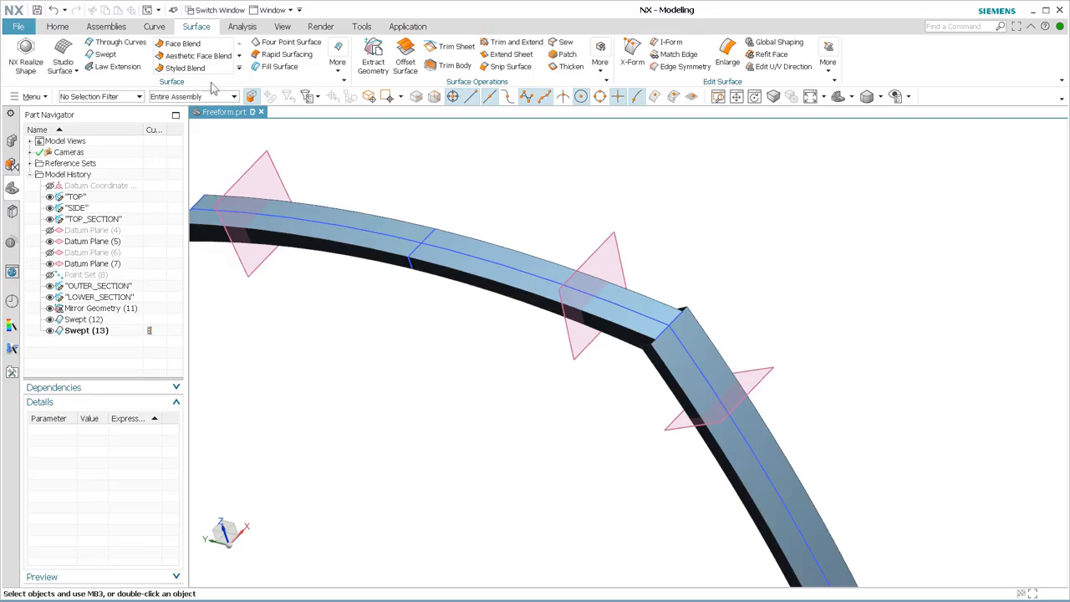
click(159, 27)
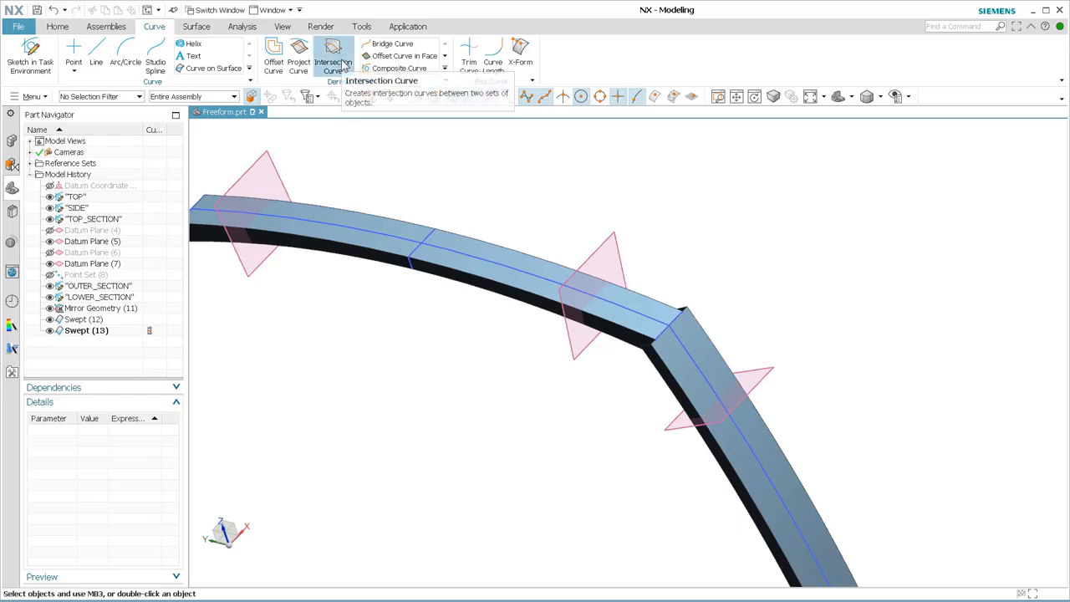
click(343, 65)
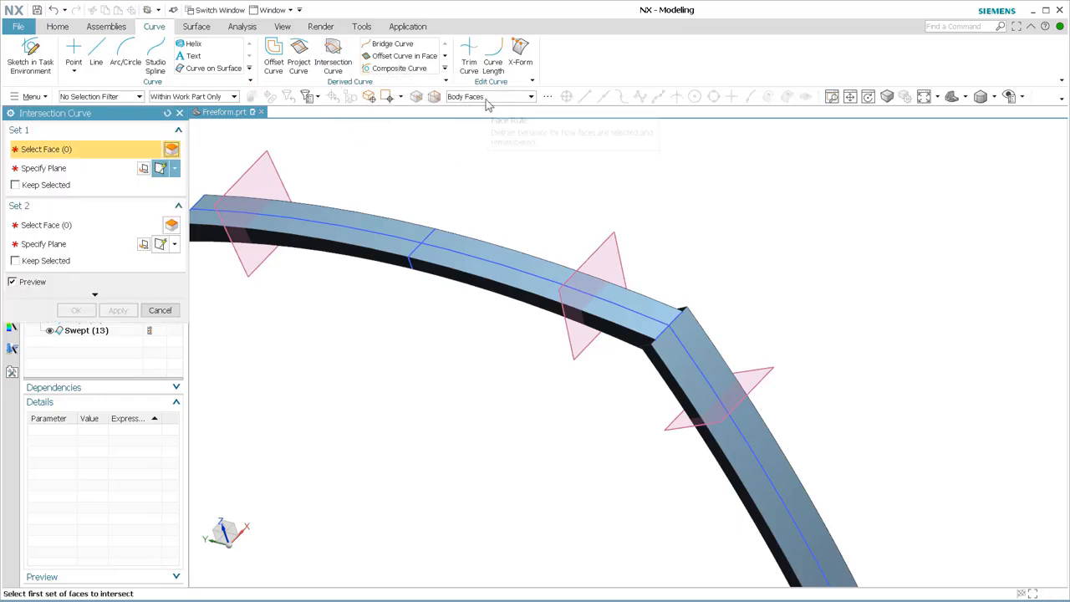
click(532, 253)
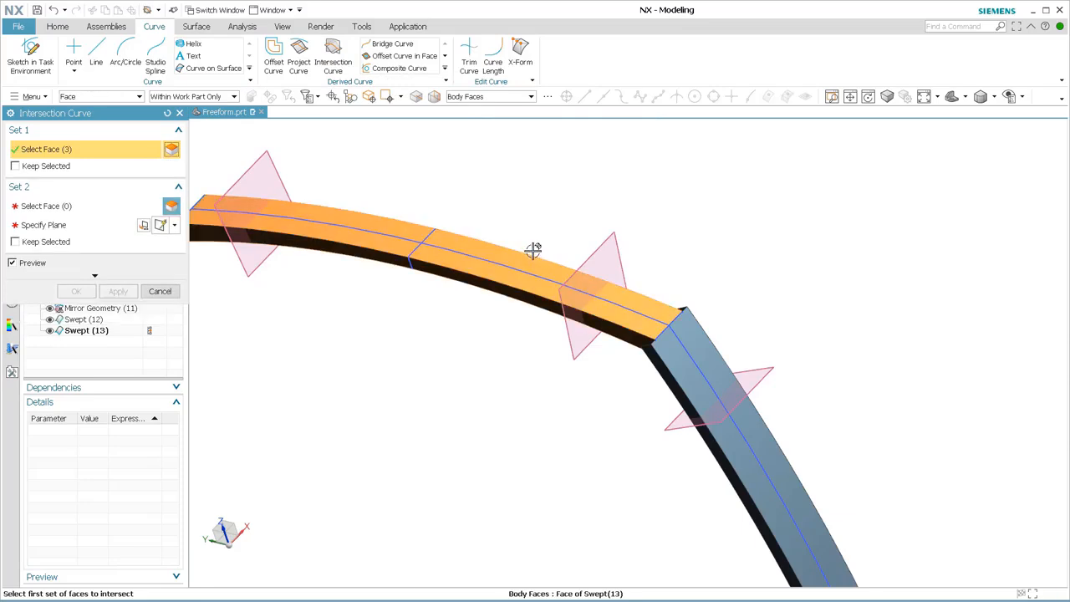
click(73, 209)
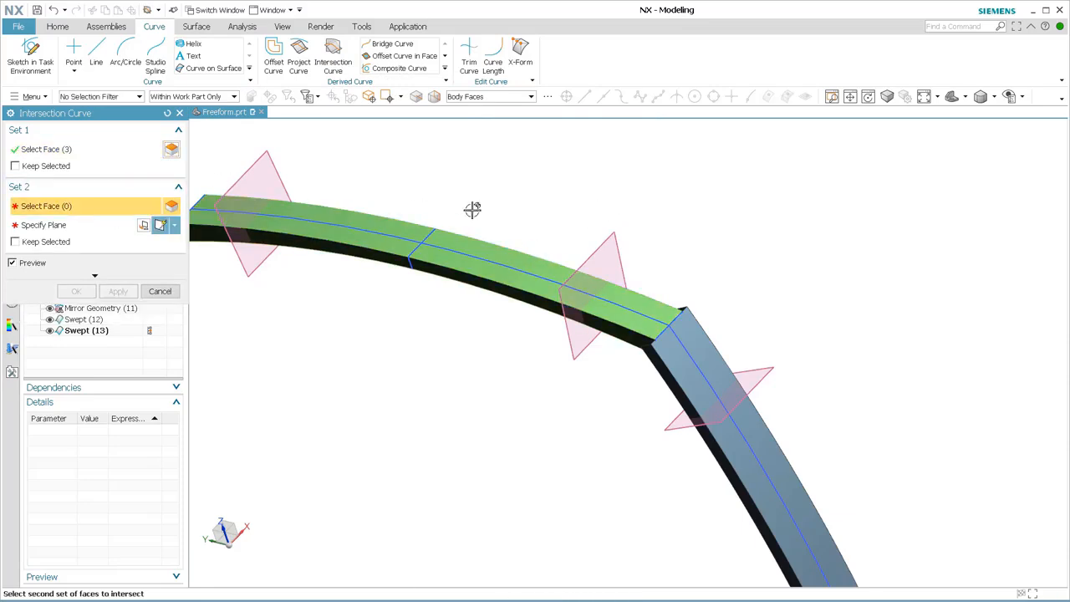
click(592, 245)
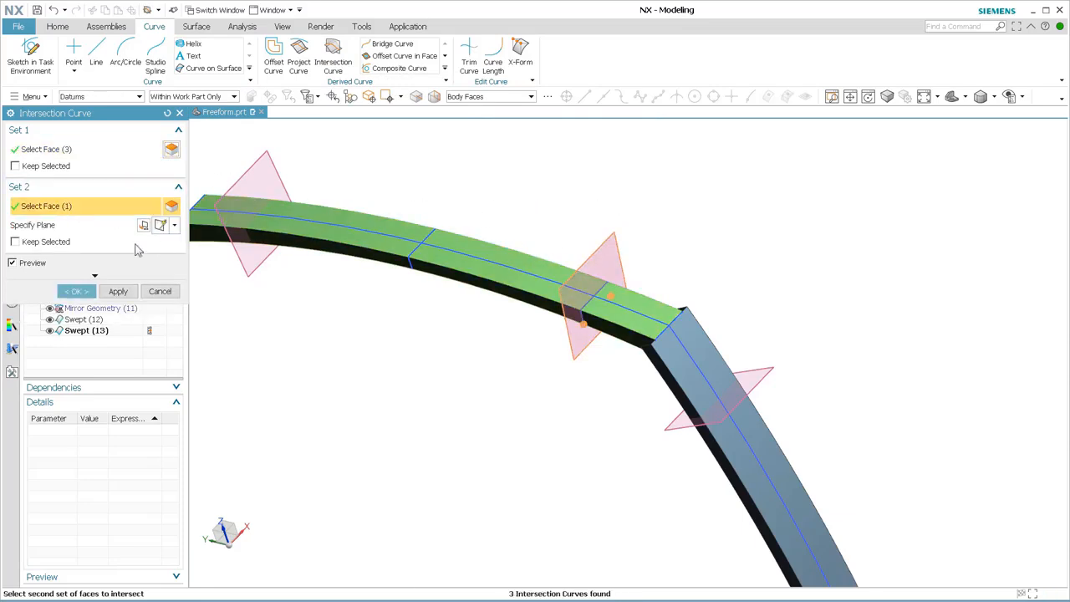
click(118, 291)
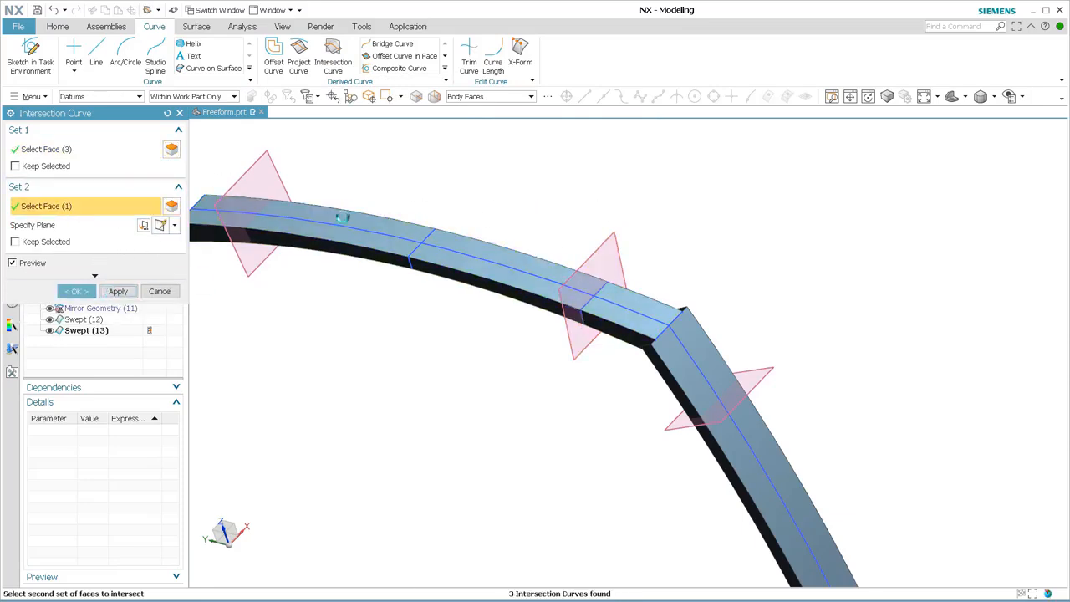
Create intersection curves between the lower swept surface's body faces and the datum plane crossing it below the corner.
click(702, 340)
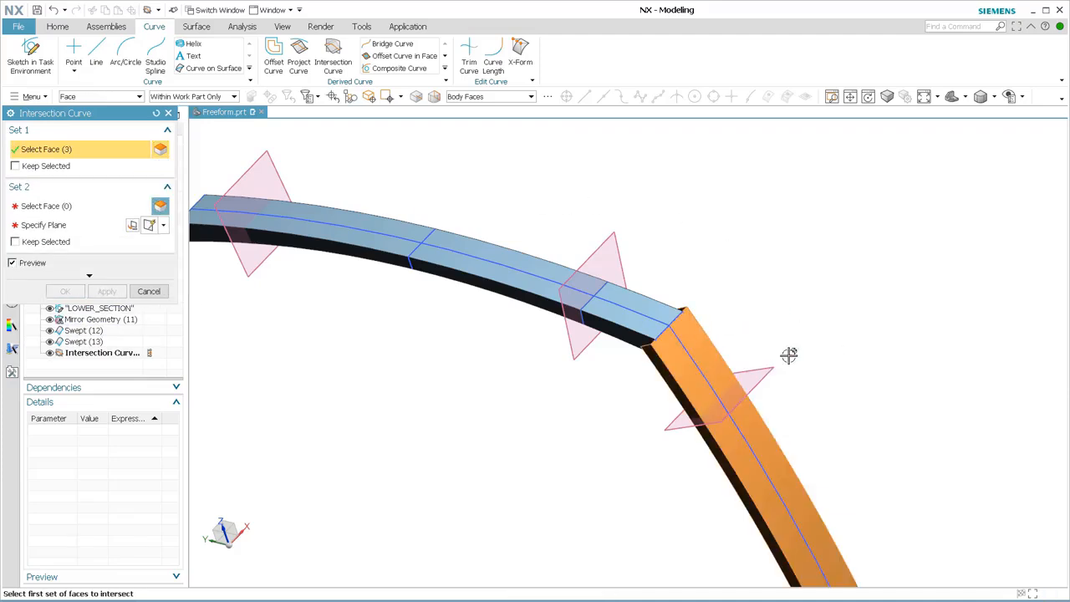
middle_click(823, 310)
click(767, 366)
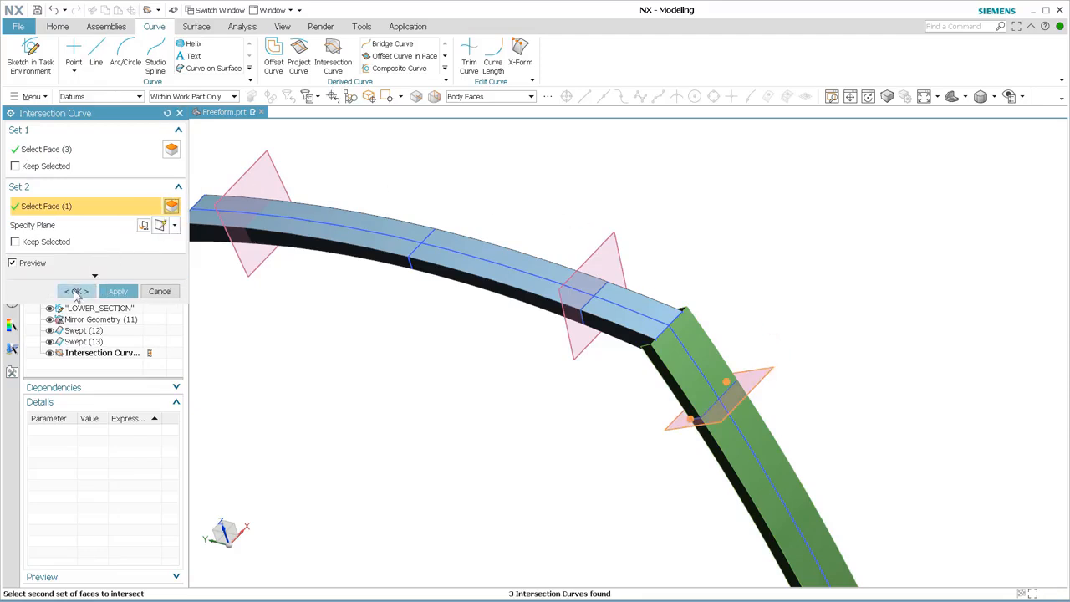
click(76, 293)
Start a Through Curves surface across the corner, using the upper and lower intersection curve sets as its two sections.
mouse_move(599, 437)
middle_down()
mouse_move(625, 426)
mouse_move(621, 411)
mouse_move(599, 431)
middle_up()
scroll(639, 352, up, 2)
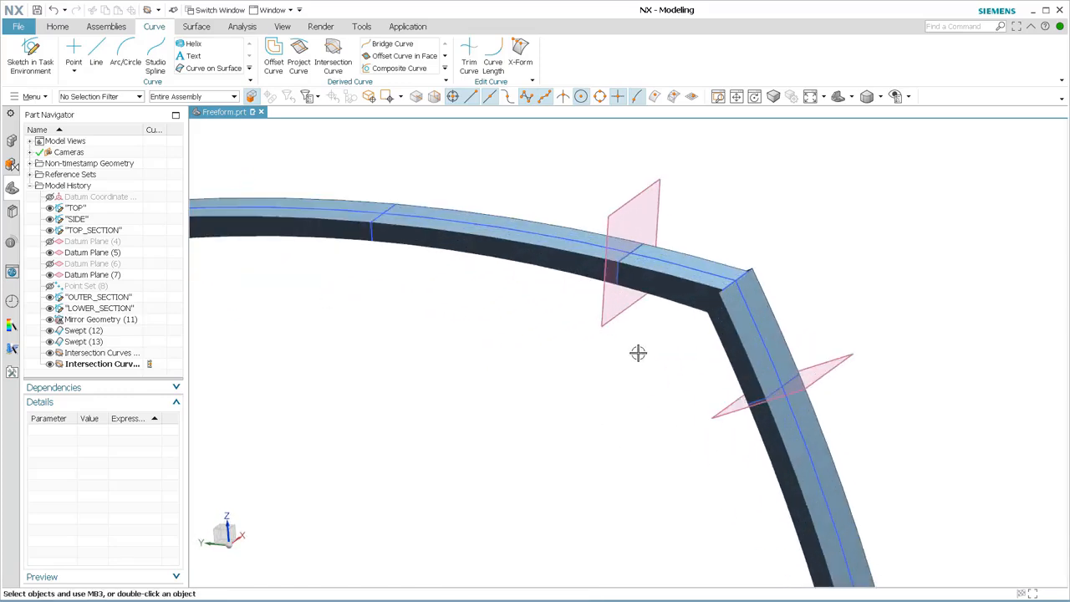
scroll(638, 352, up, 3)
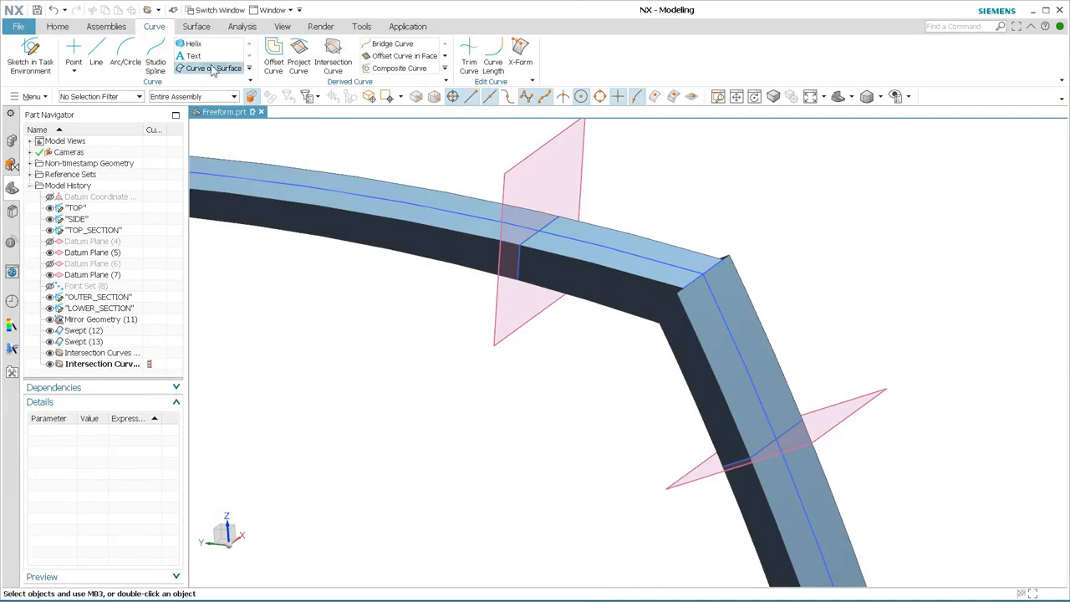
click(201, 27)
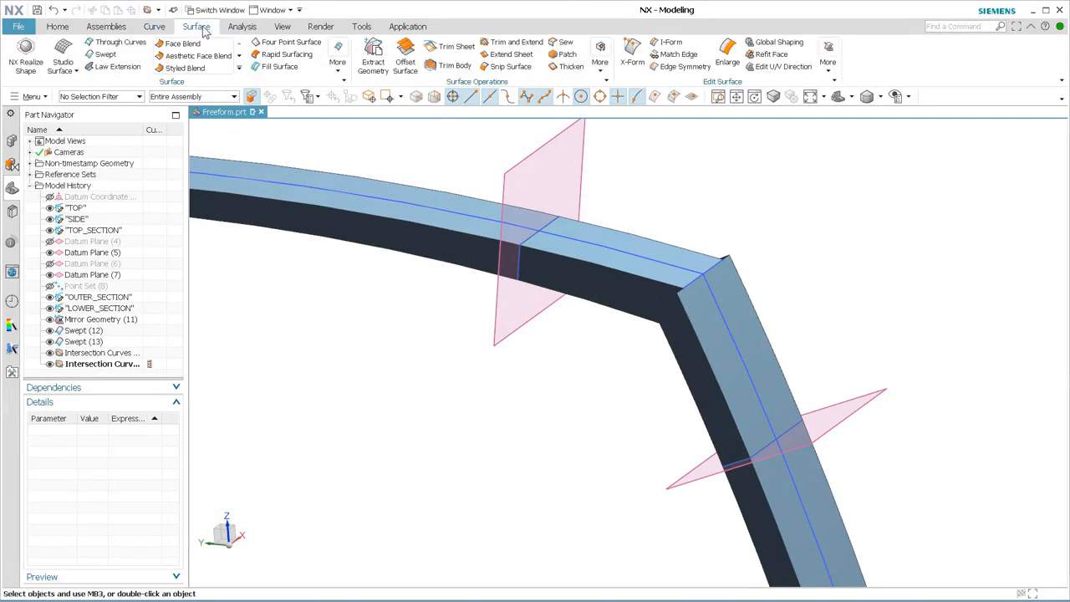
click(120, 42)
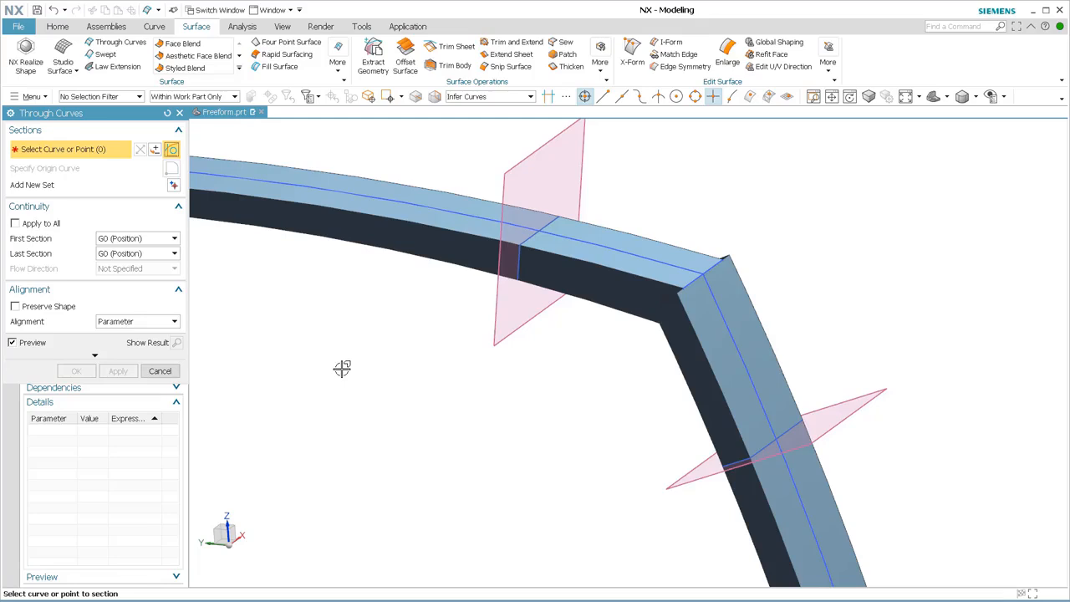
click(520, 276)
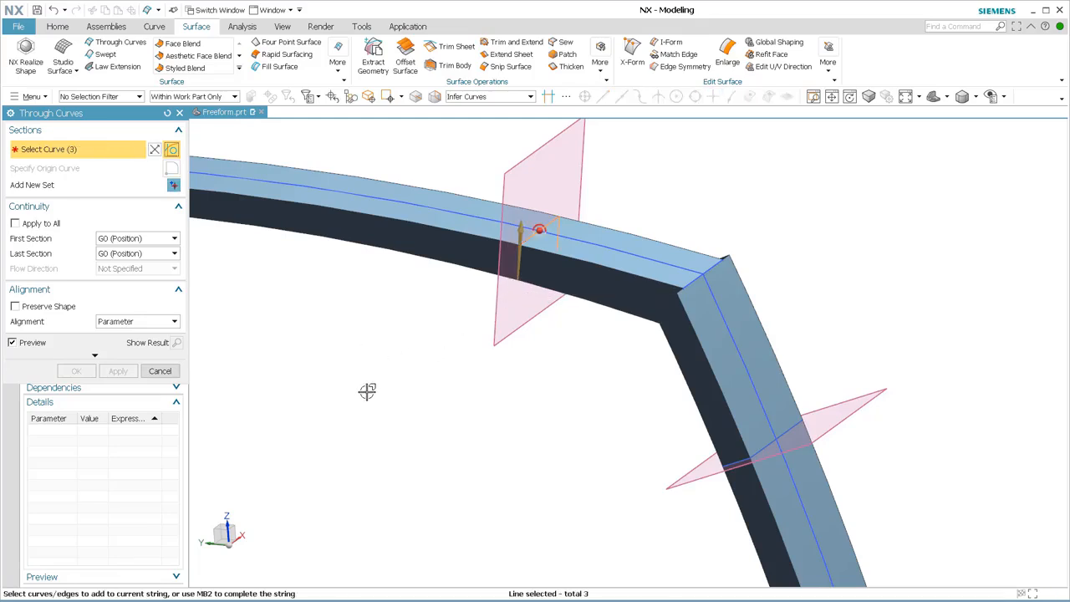
click(173, 185)
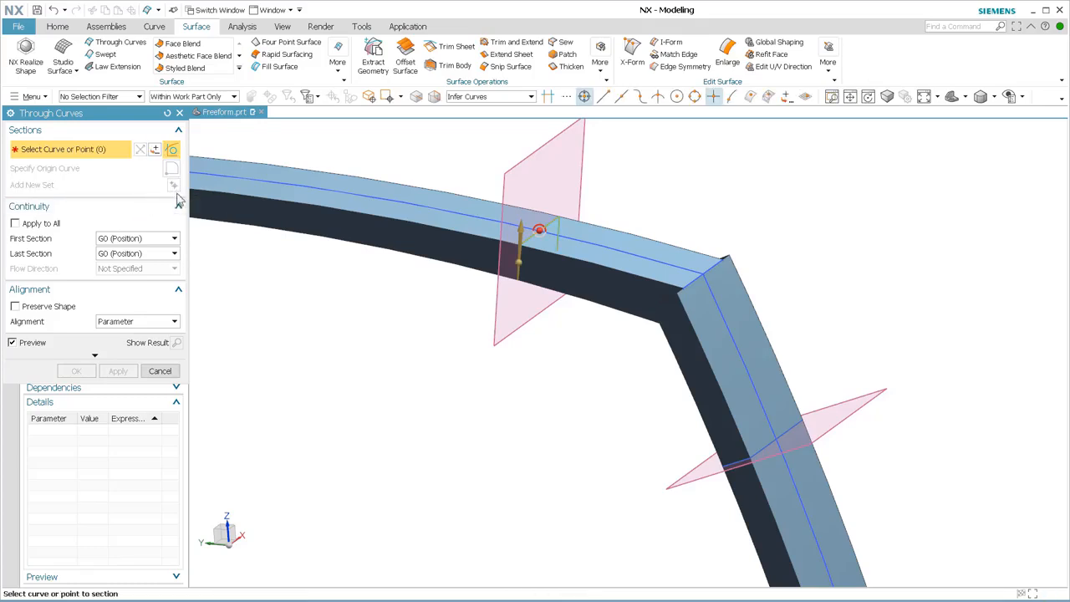
click(732, 465)
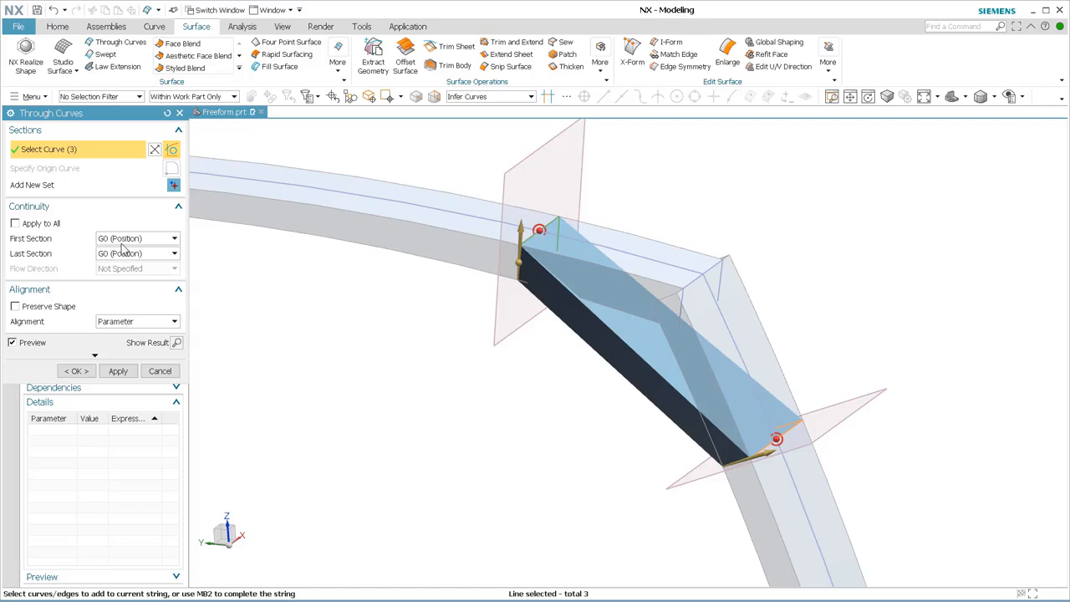
Apply G1 (Tangent) continuity to both the first and last sections of the corner surface.
click(57, 224)
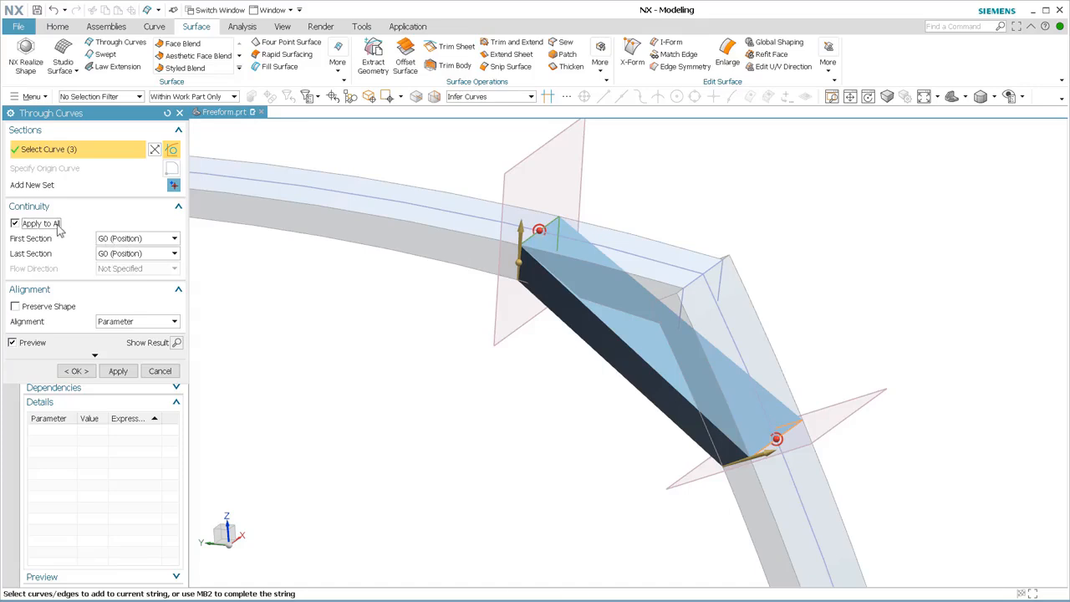
click(124, 240)
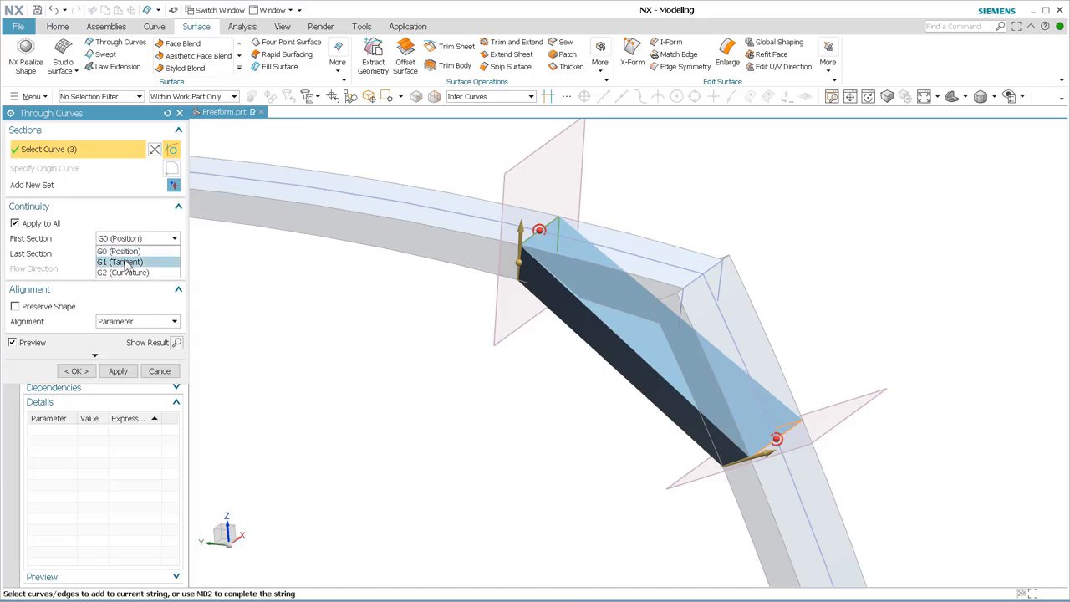
click(123, 262)
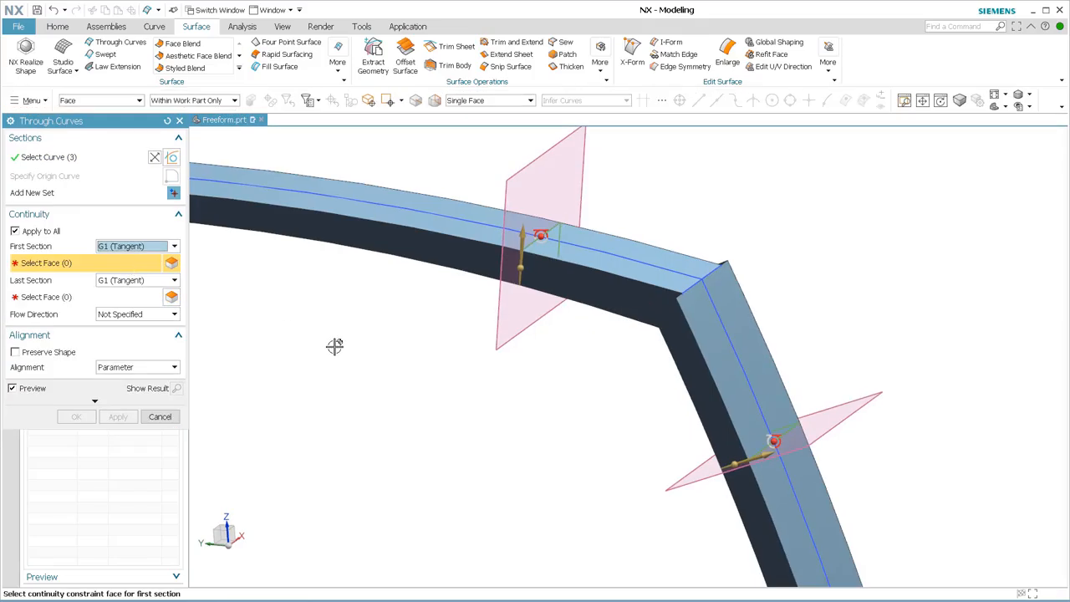
Constrain the first section to the upper sweep's body faces and the last to the lower sweep's, and complete the corner surface.
click(489, 101)
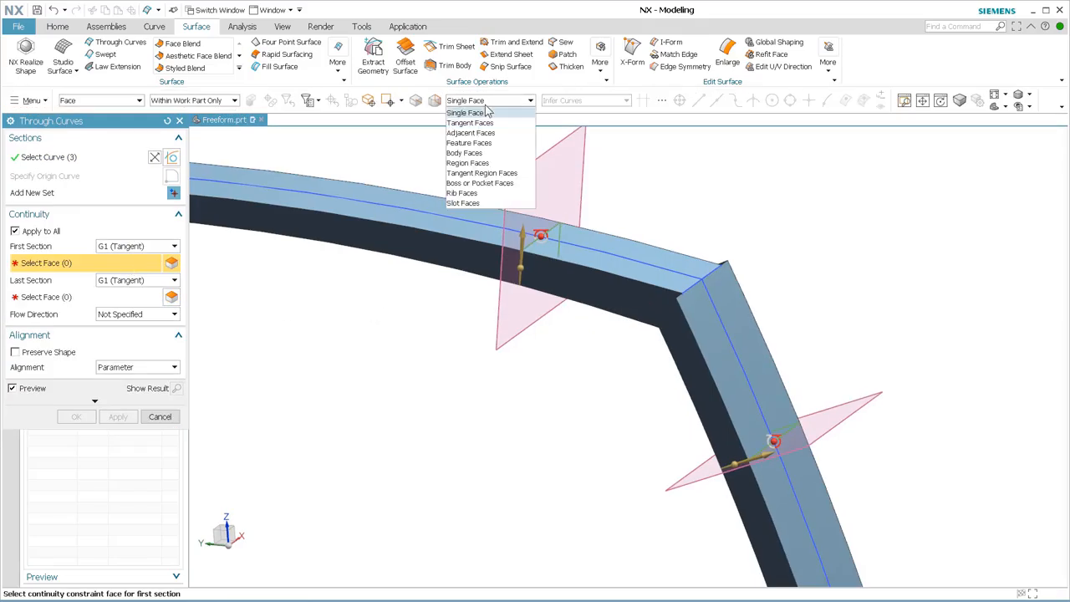
click(483, 153)
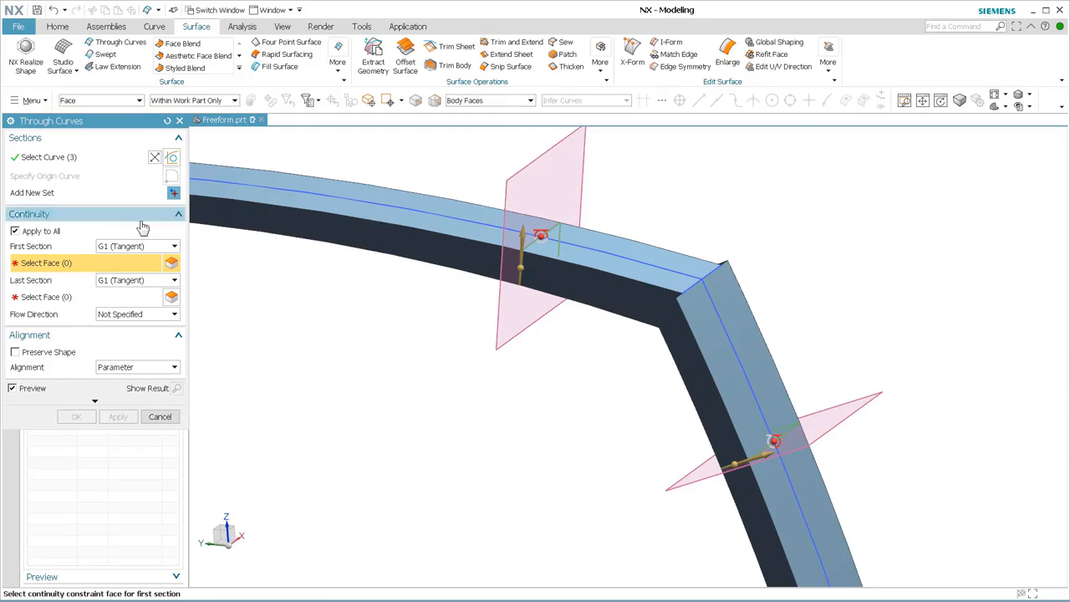
click(437, 255)
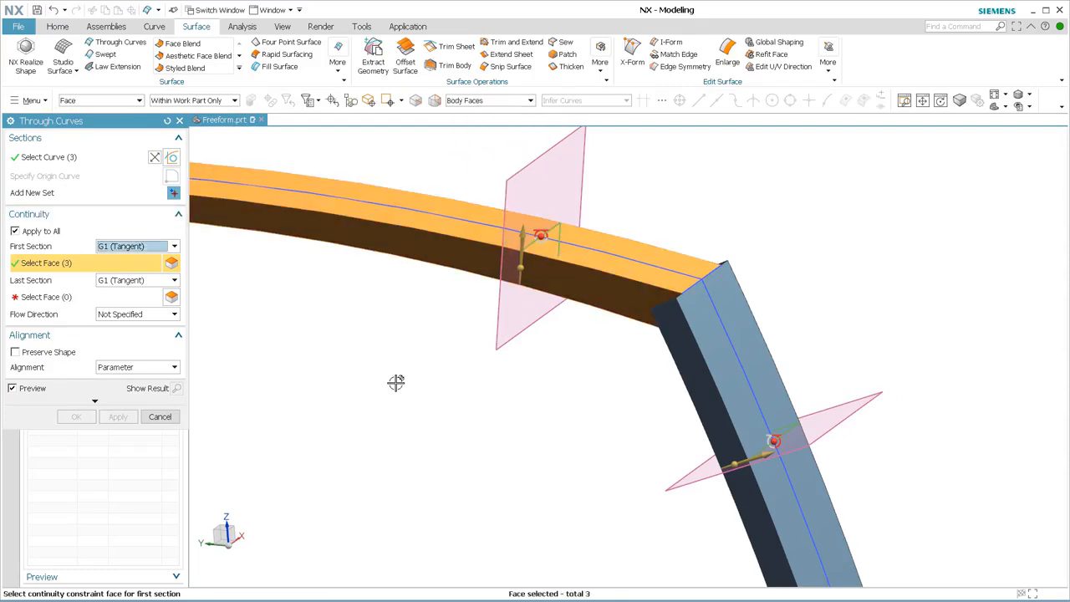
click(60, 299)
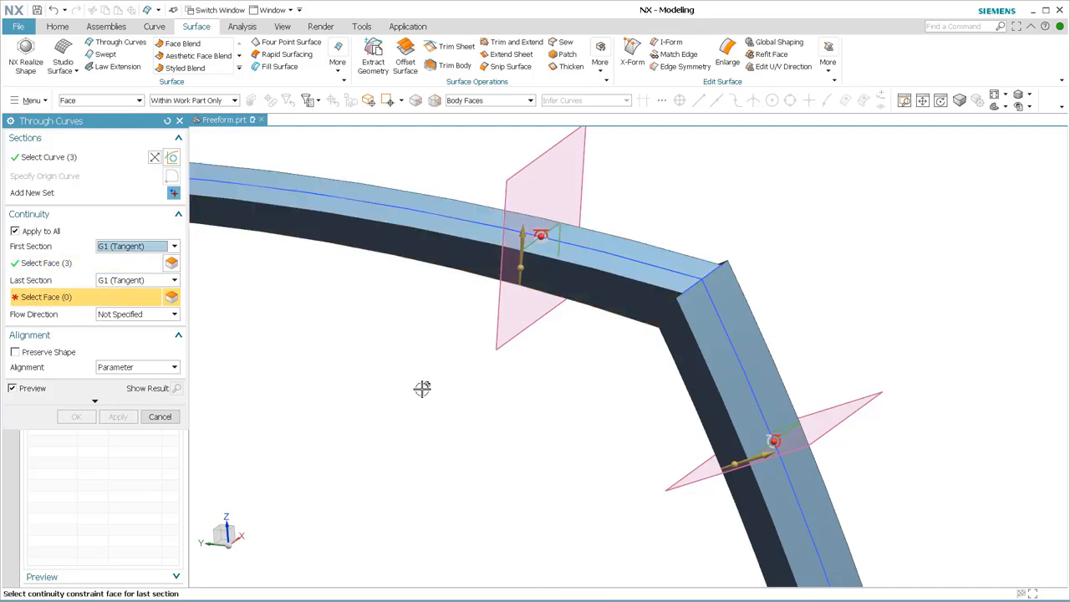
click(700, 408)
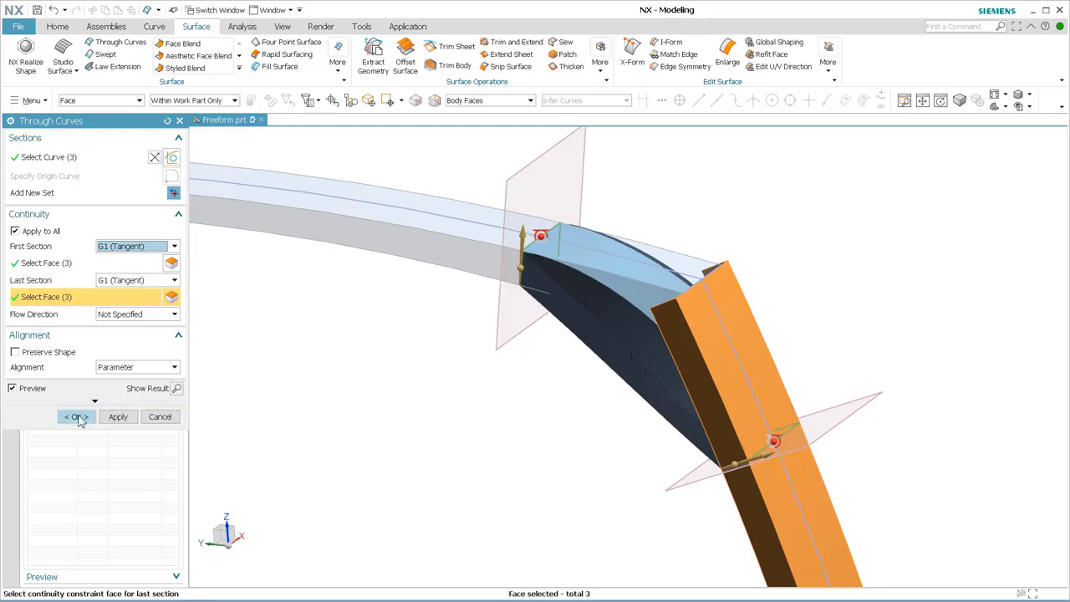
click(78, 417)
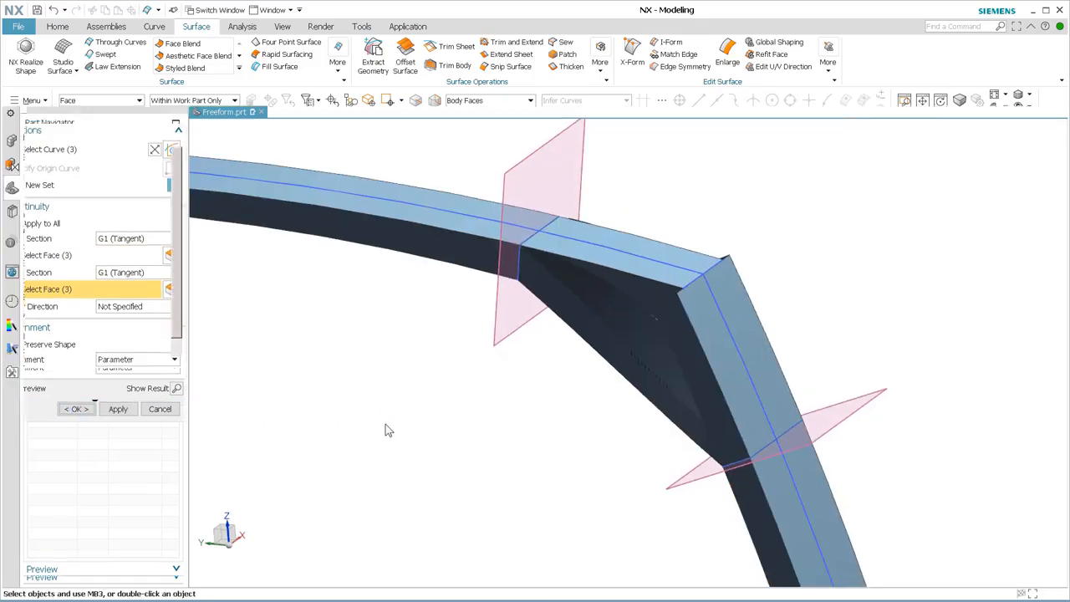
Hide the upper and lower swept surfaces to isolate the corner surface.
mouse_move(580, 466)
middle_down()
mouse_move(574, 490)
mouse_move(600, 450)
mouse_move(576, 487)
mouse_move(519, 489)
middle_up()
scroll(105, 328, down, 1)
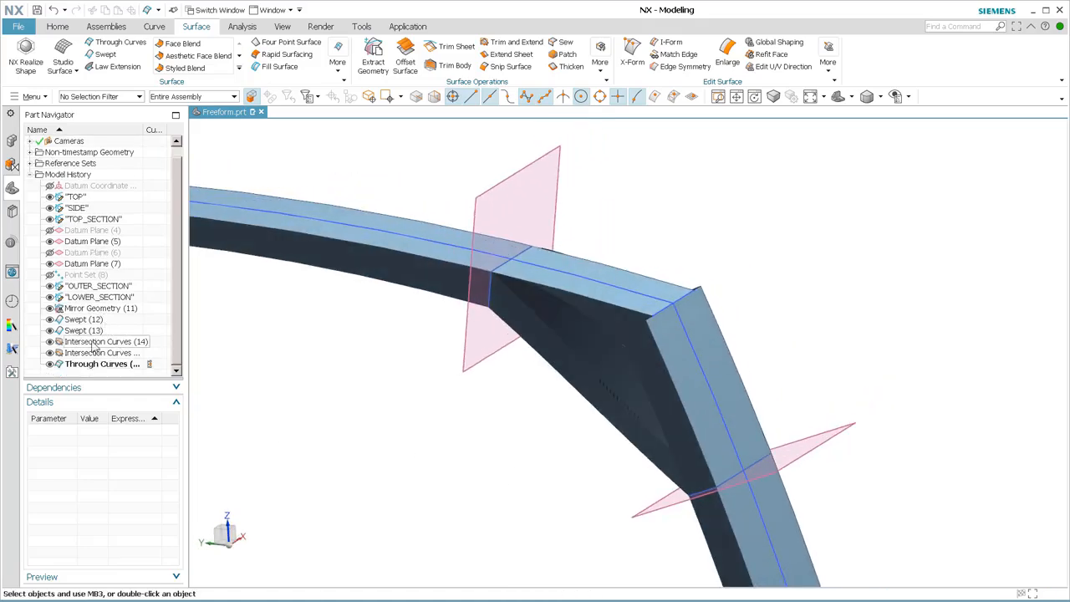
click(50, 330)
click(50, 320)
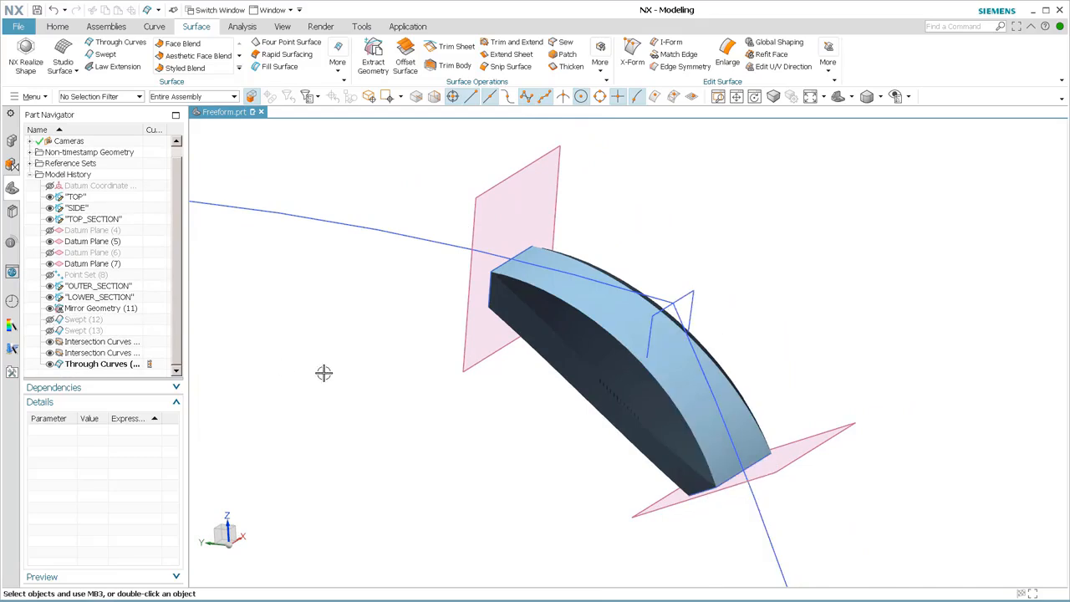
Edit the corner surface, setting its flow direction to Perpendicular and enabling Preserve Shape.
mouse_move(499, 439)
middle_down()
mouse_move(520, 443)
mouse_move(504, 452)
middle_up()
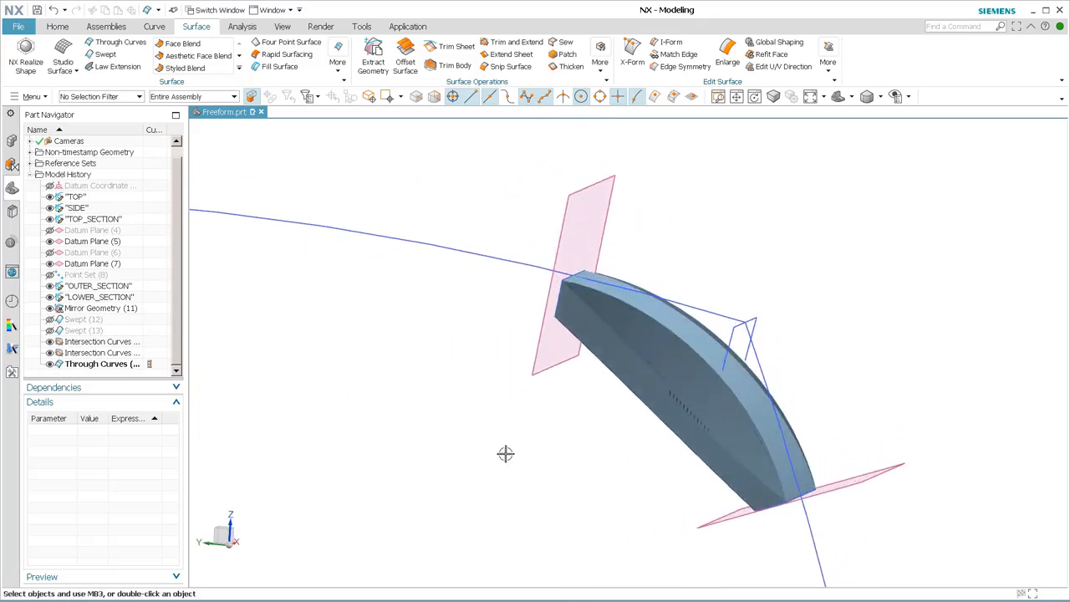
double_click(686, 380)
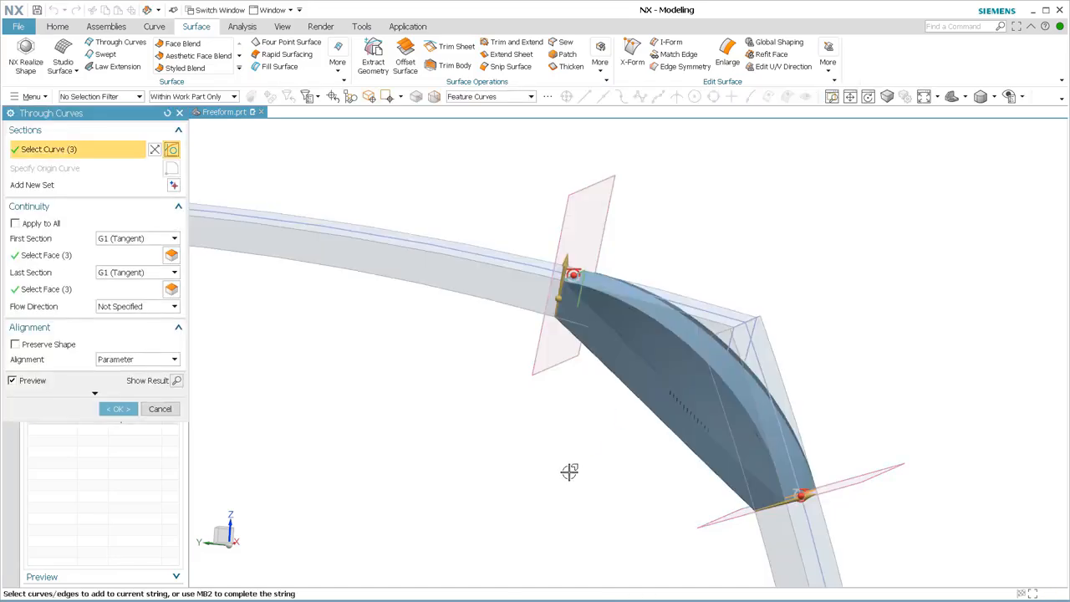
click(146, 309)
click(138, 340)
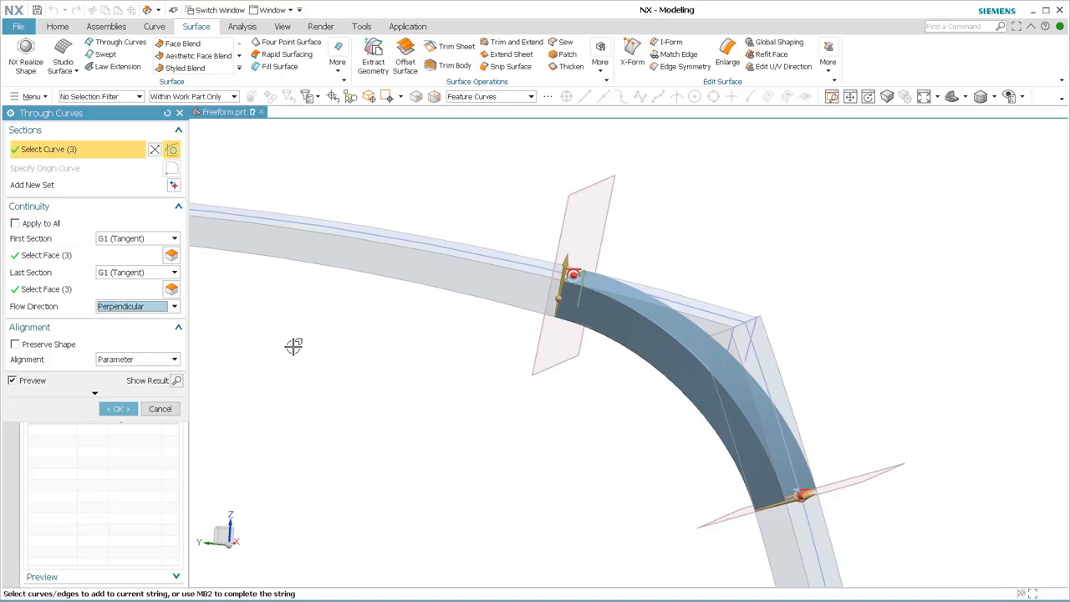
click(24, 346)
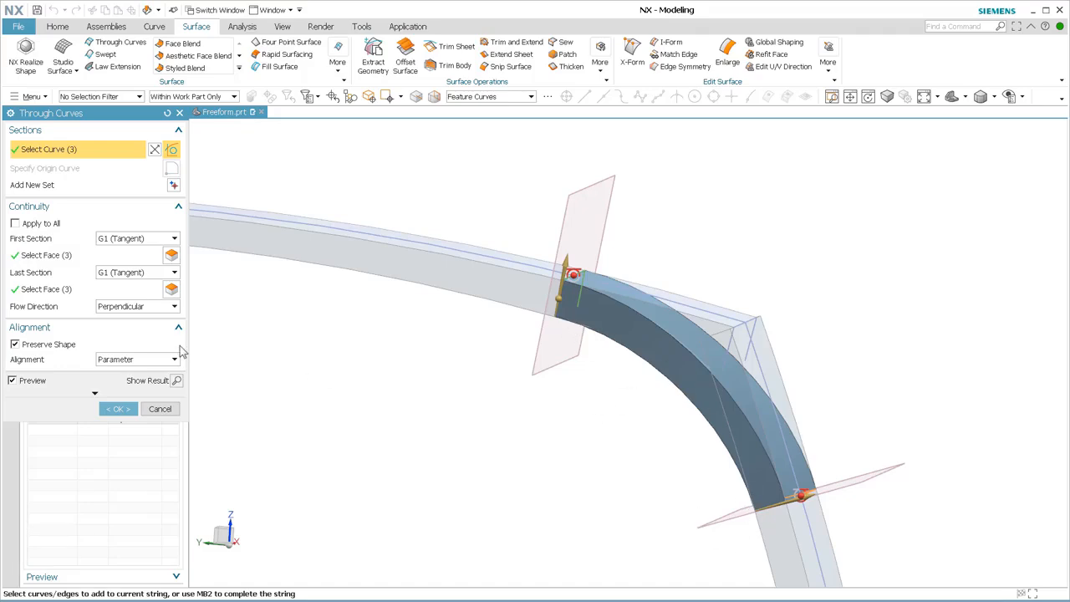
Set both the first and last section continuity to G2 (Curvature) and complete the corner surface edit.
click(174, 273)
click(157, 307)
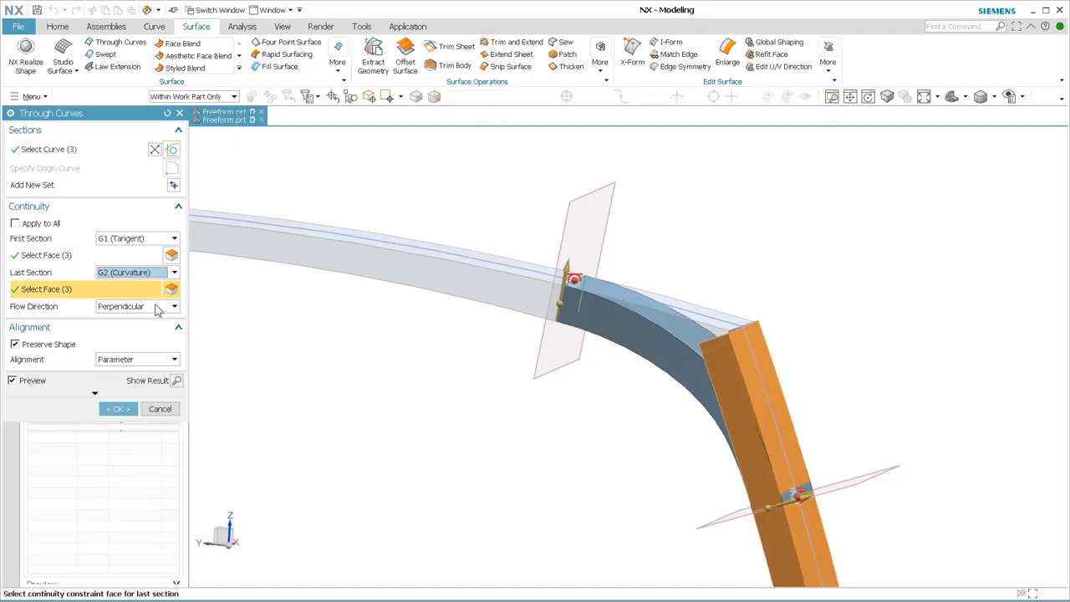
click(175, 246)
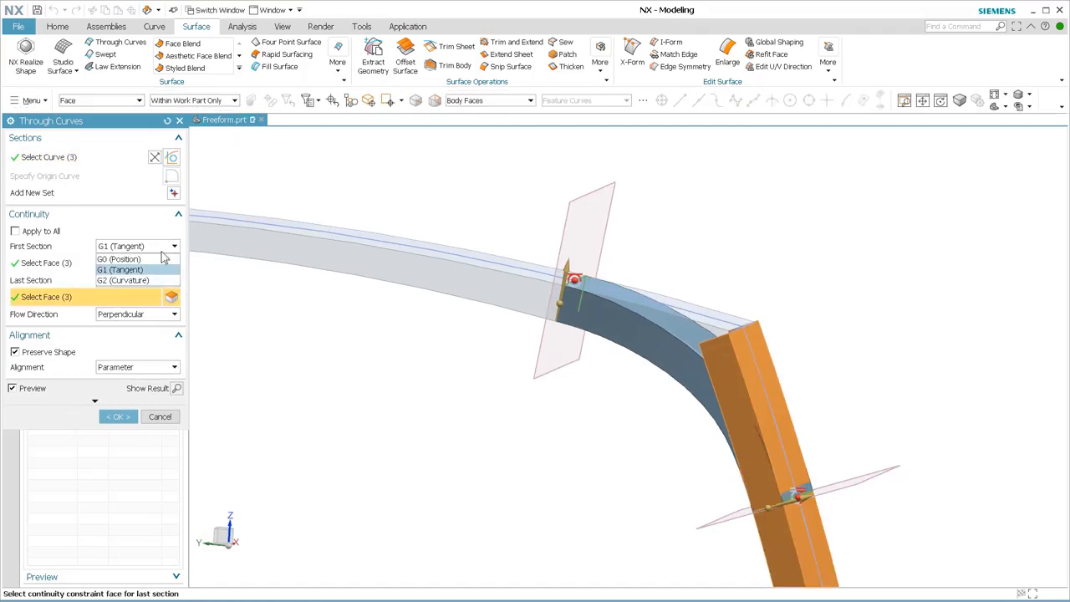
click(140, 274)
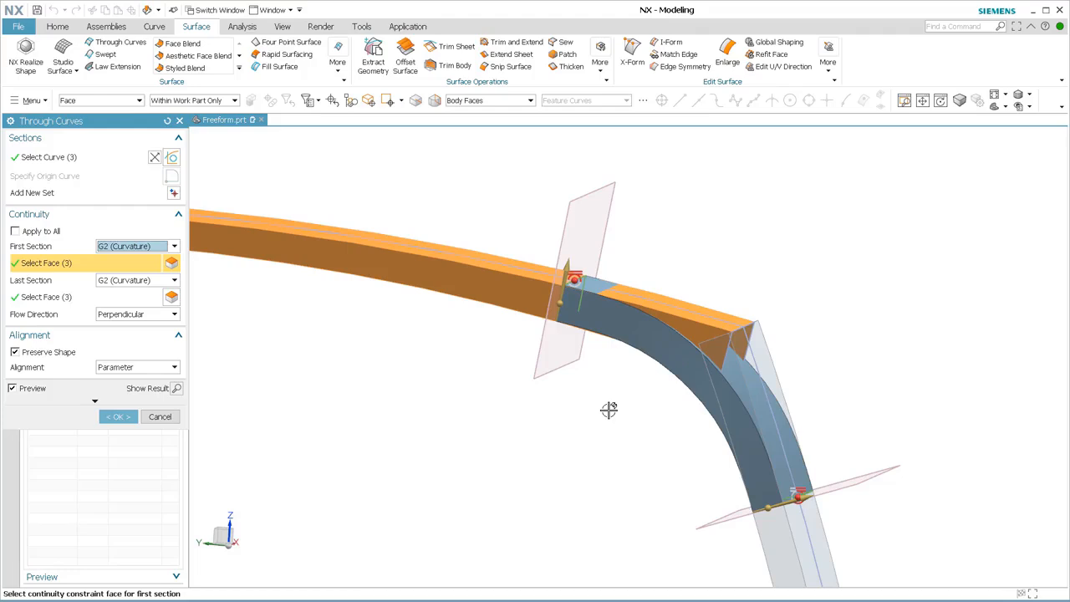
click(118, 417)
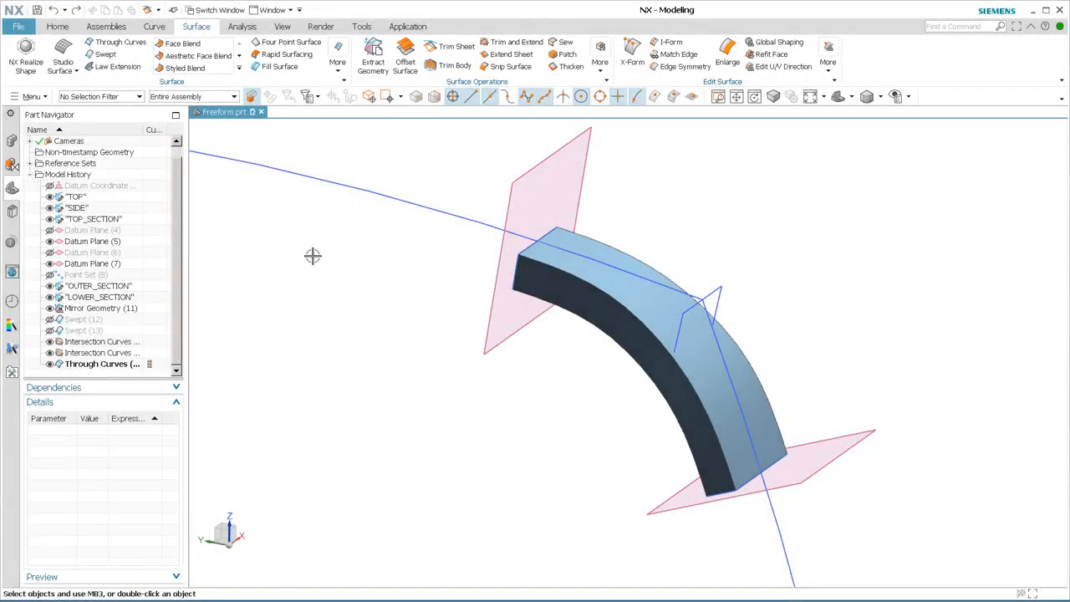
Show the upper and lower swept surfaces again alongside the corner surface.
click(103, 364)
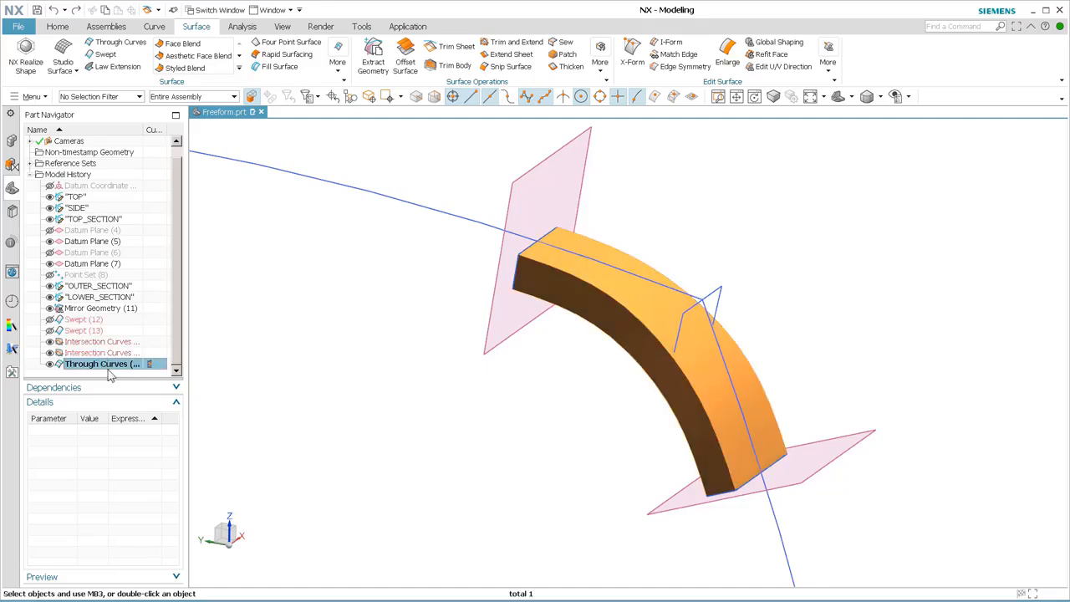
click(50, 330)
click(49, 320)
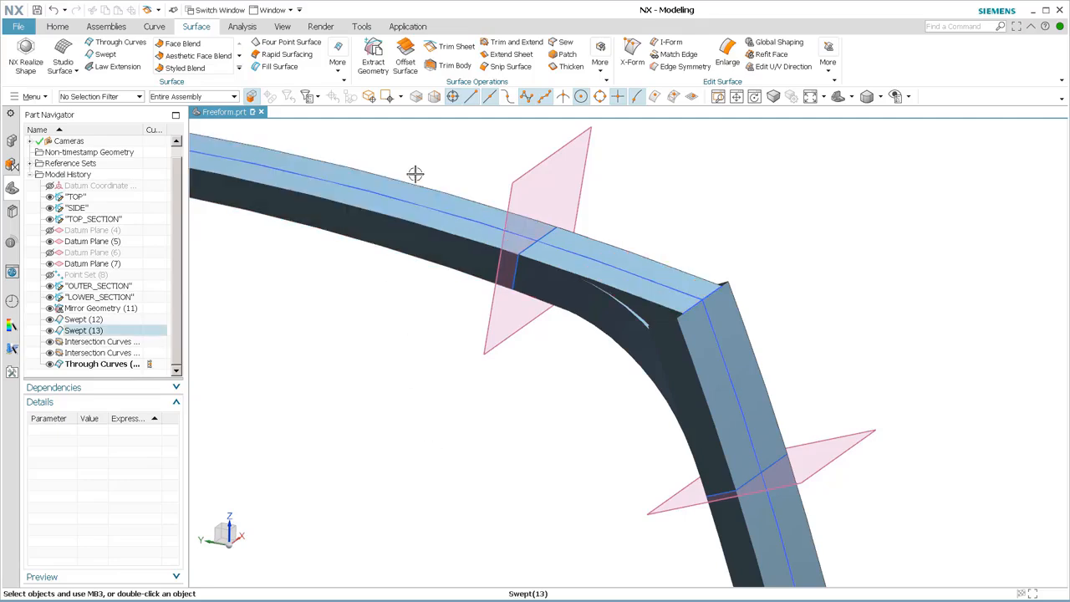
Trim the lower swept sheet with the datum plane below the corner, discarding the region above the plane.
click(456, 47)
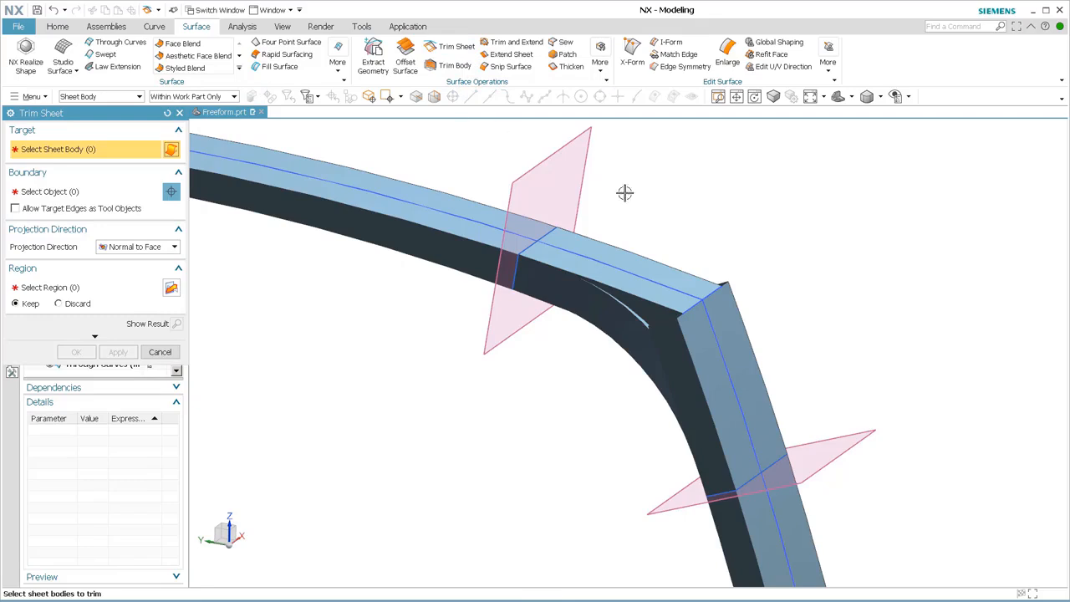
click(770, 389)
click(71, 192)
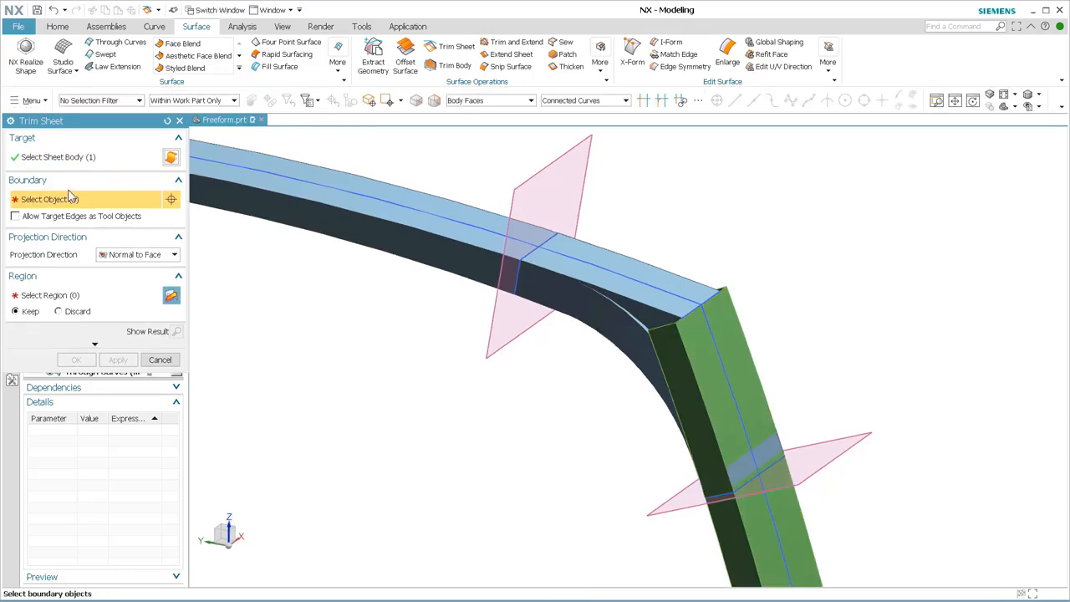
click(836, 445)
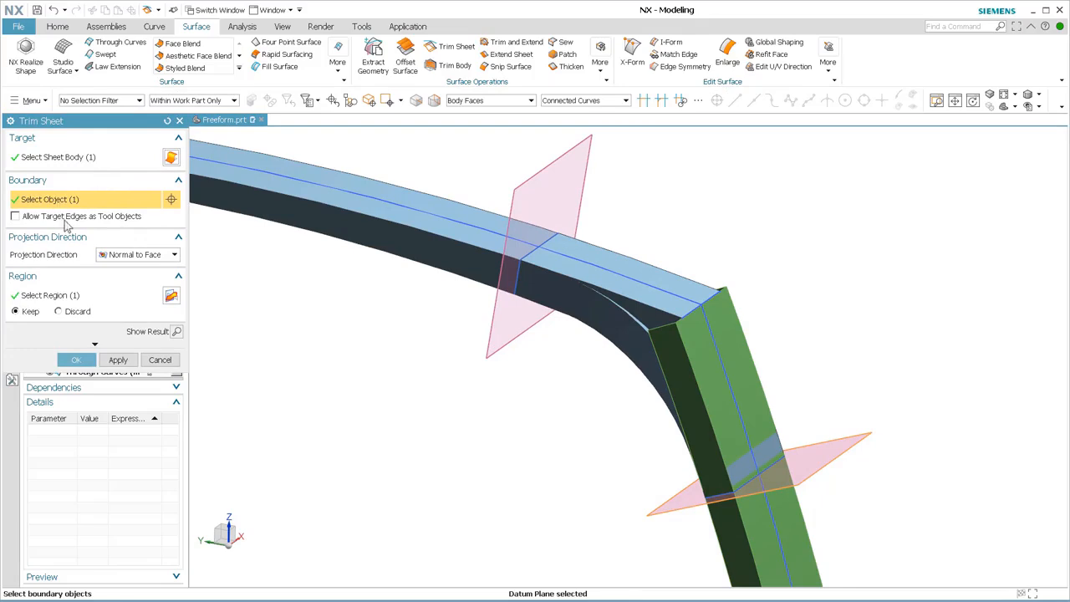
click(84, 296)
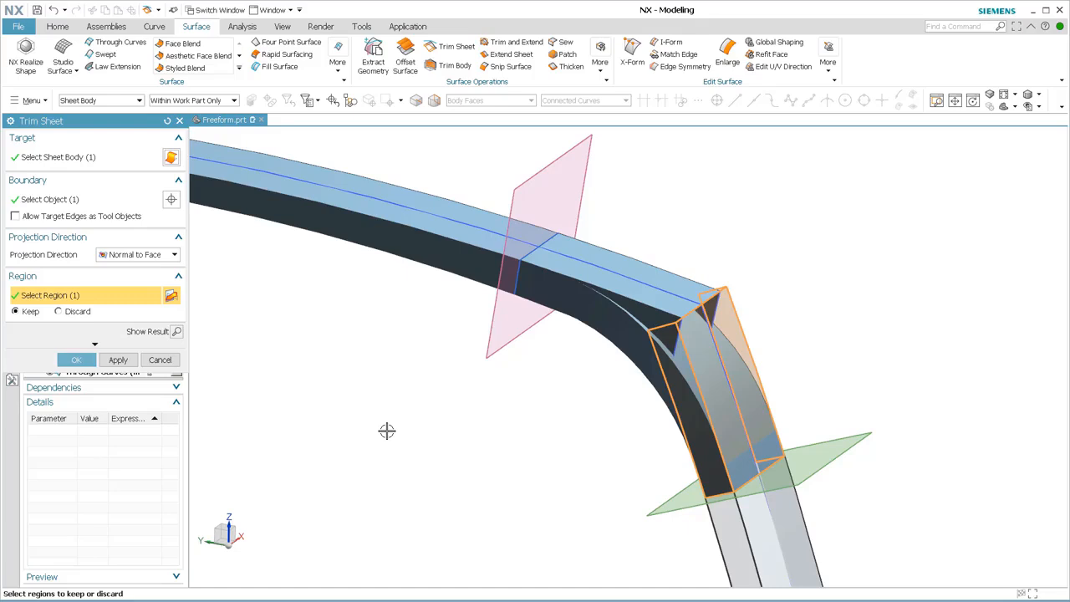
scroll(618, 506, up, 2)
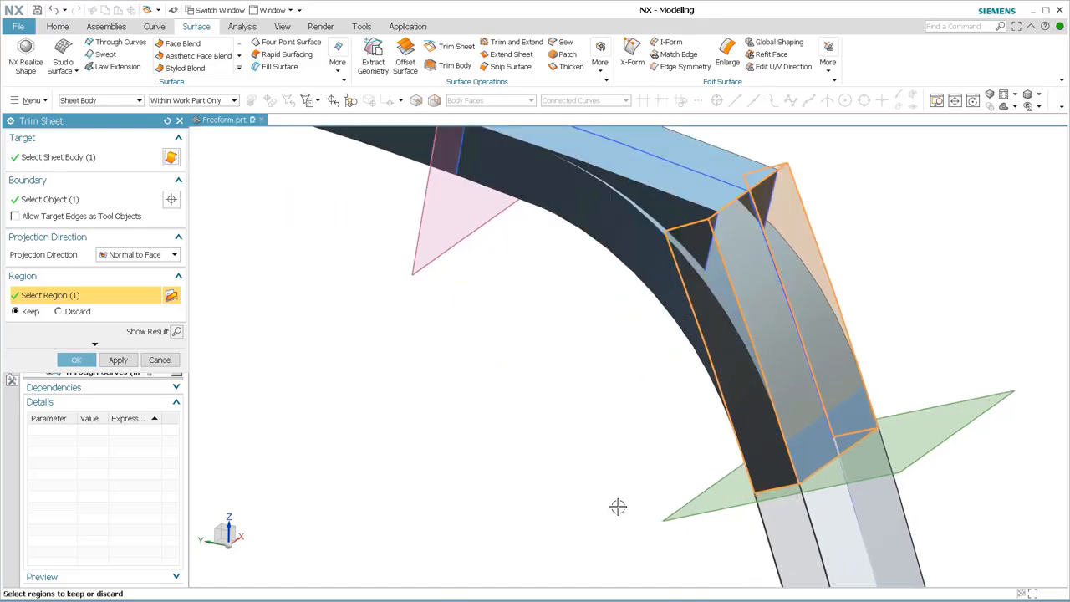
scroll(619, 506, down, 5)
shift+middle_drag(619, 507, 521, 325)
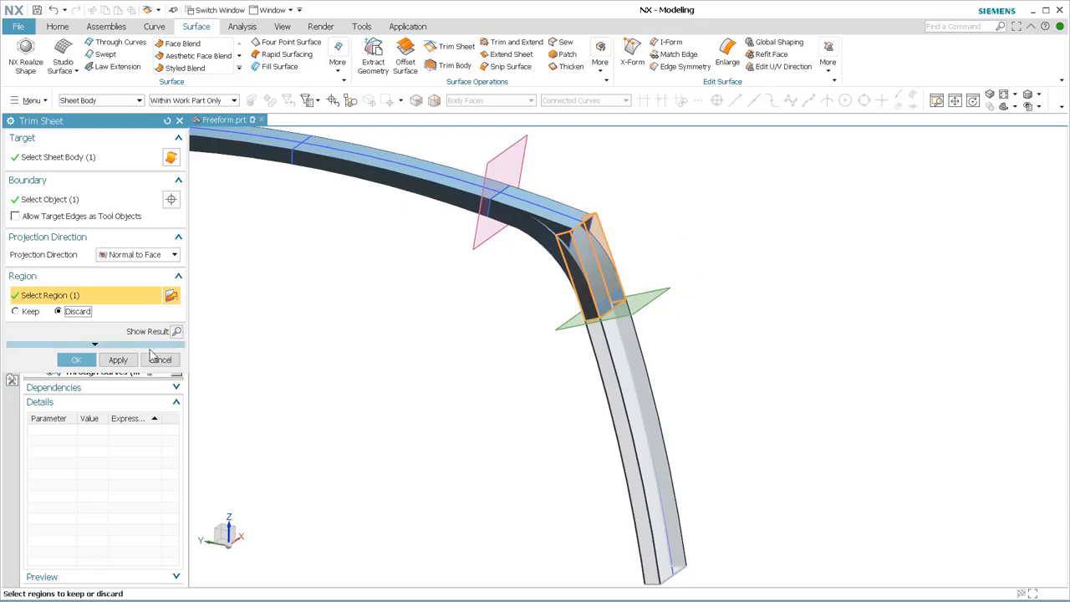
click(119, 361)
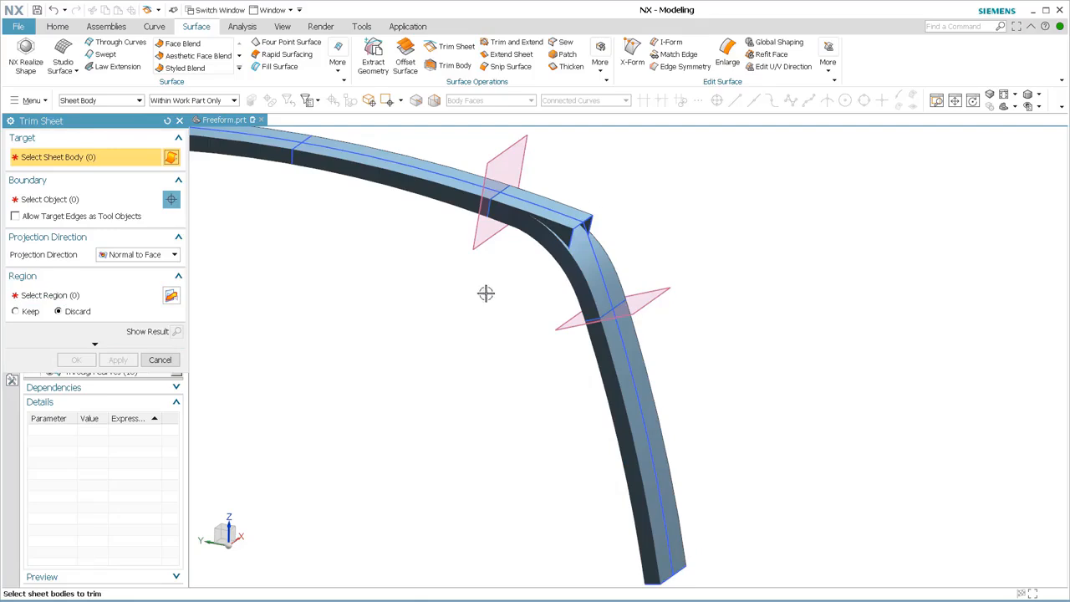
Trim the upper swept sheet with the datum planes near its free end and the corner, keeping the region between them.
shift+middle_drag(407, 280, 612, 388)
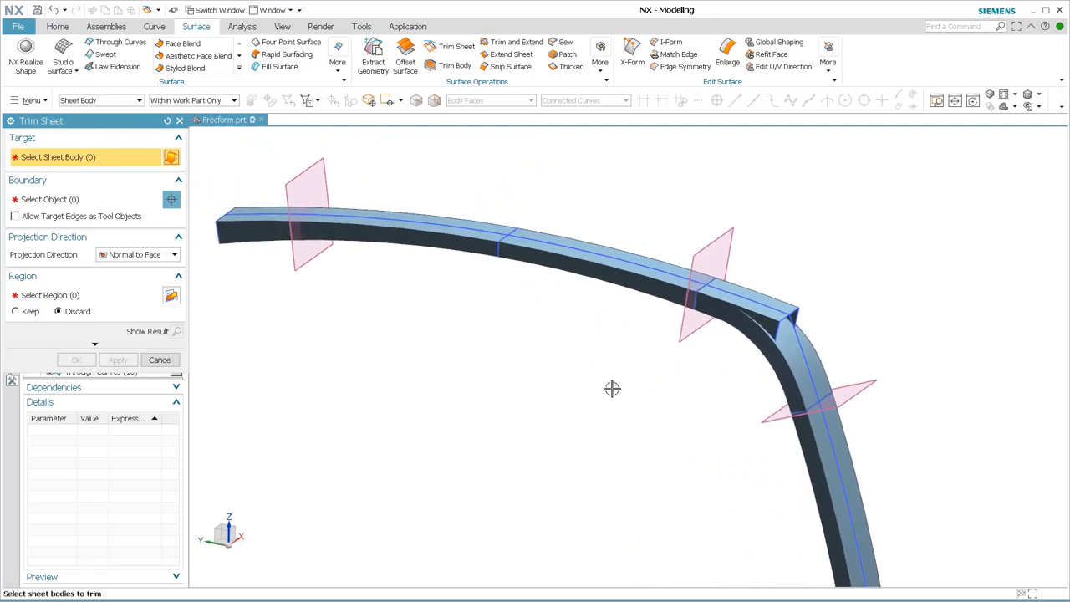
click(550, 262)
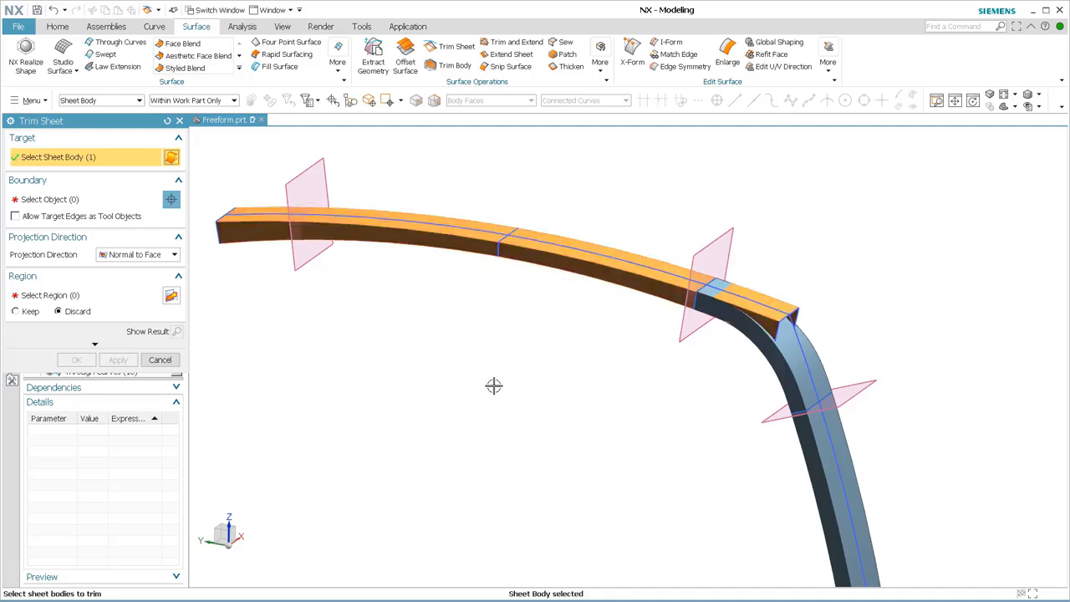
click(63, 203)
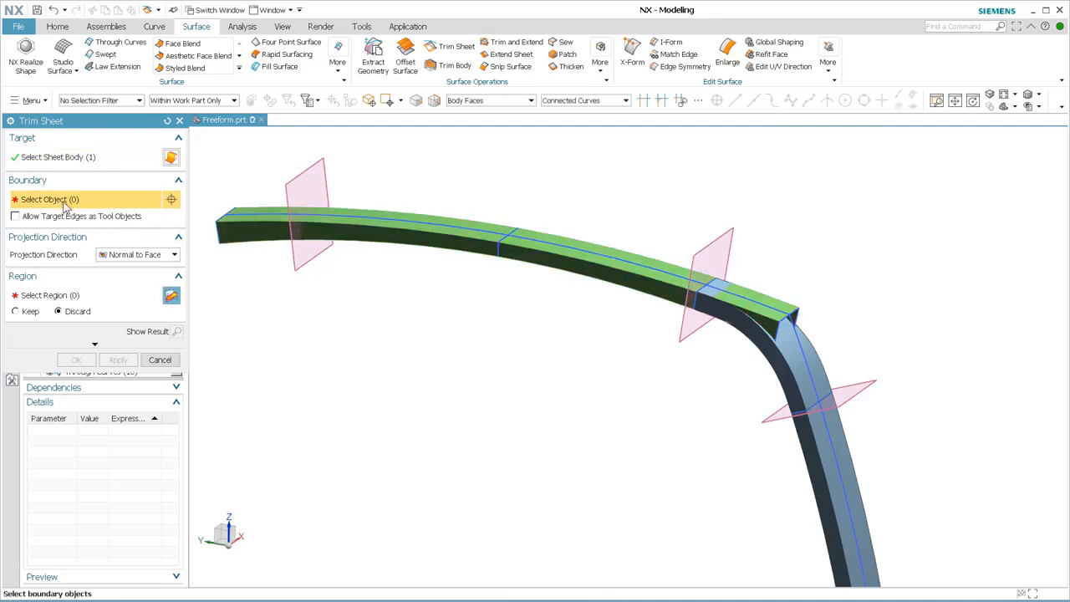
click(735, 230)
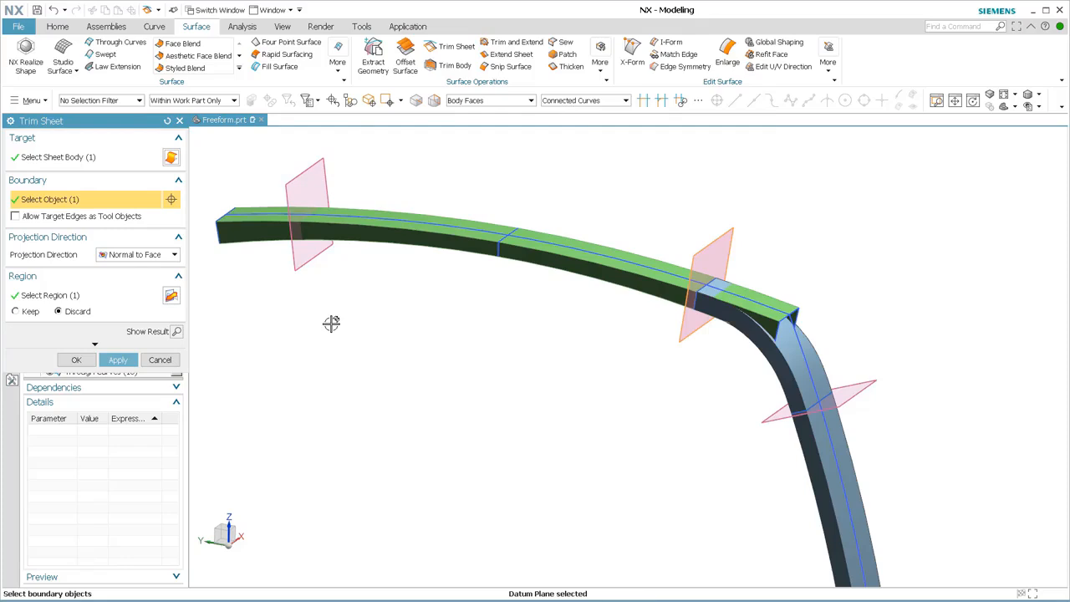
click(317, 265)
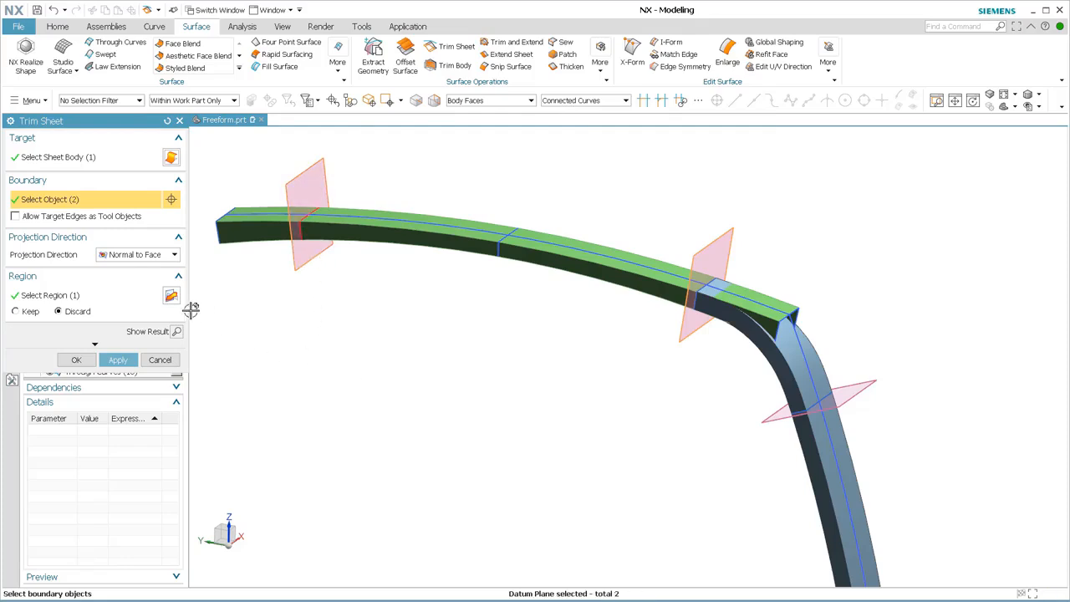
click(74, 298)
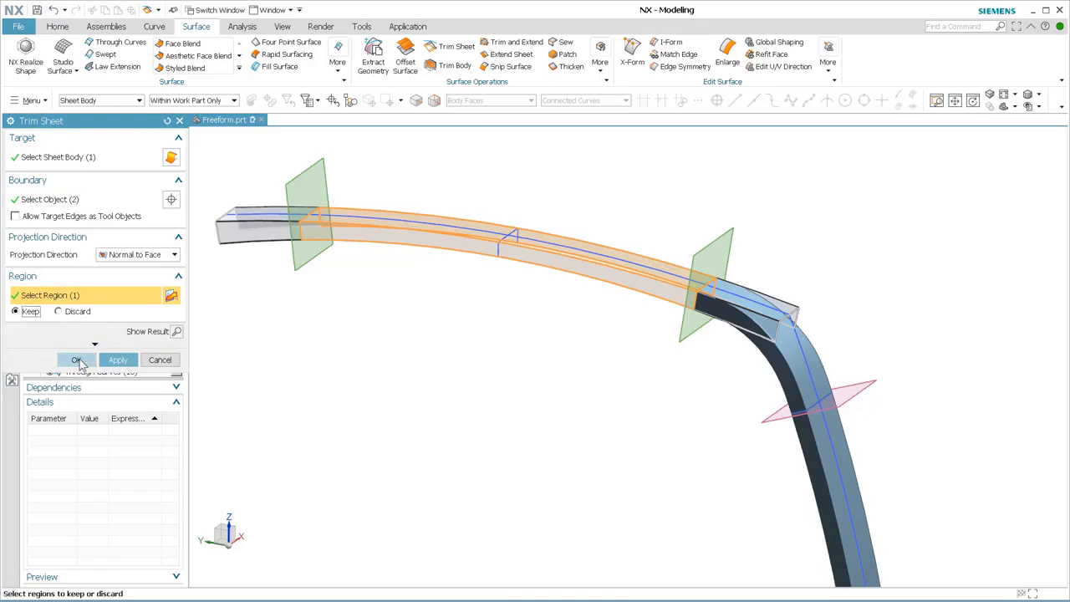
click(77, 360)
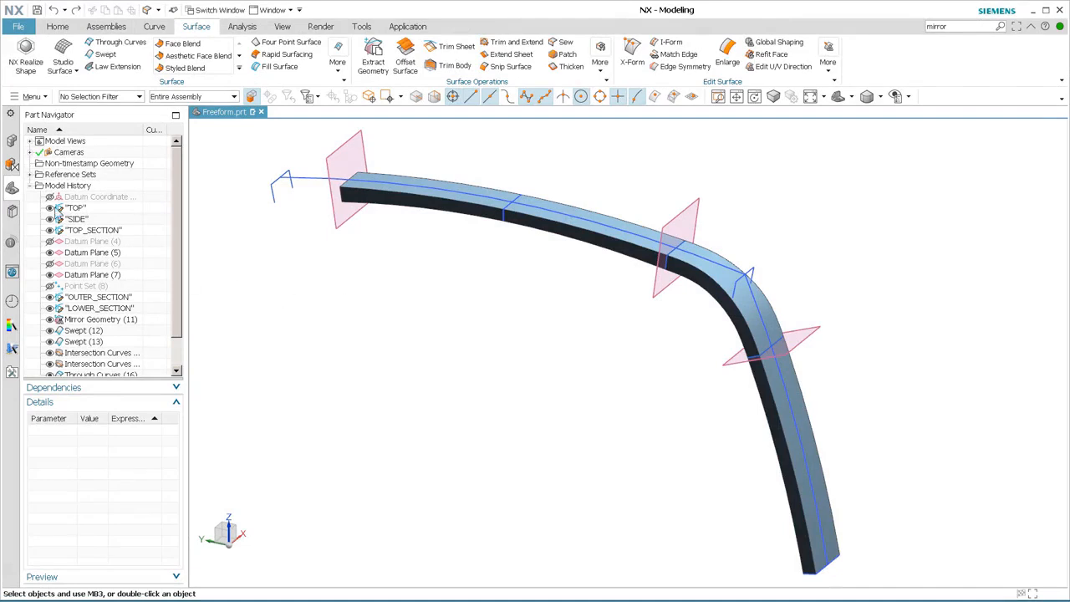
Hide the TOP, SIDE and section sketches, the remaining datum planes, the mirrored geometry and both sets of intersection curves.
click(49, 207)
click(49, 218)
click(50, 230)
click(50, 252)
click(49, 275)
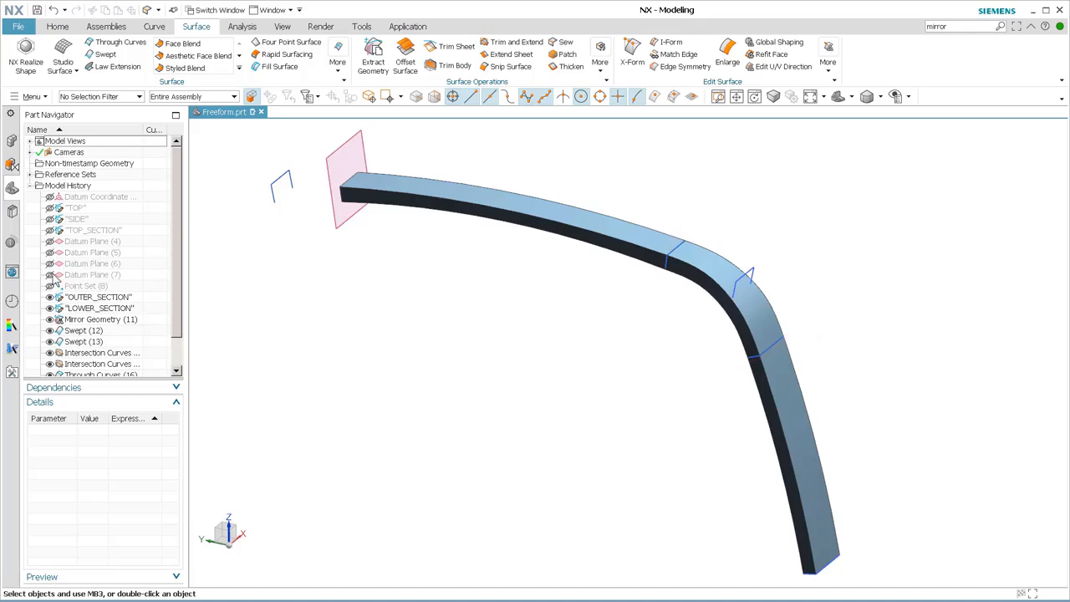
click(50, 297)
click(50, 308)
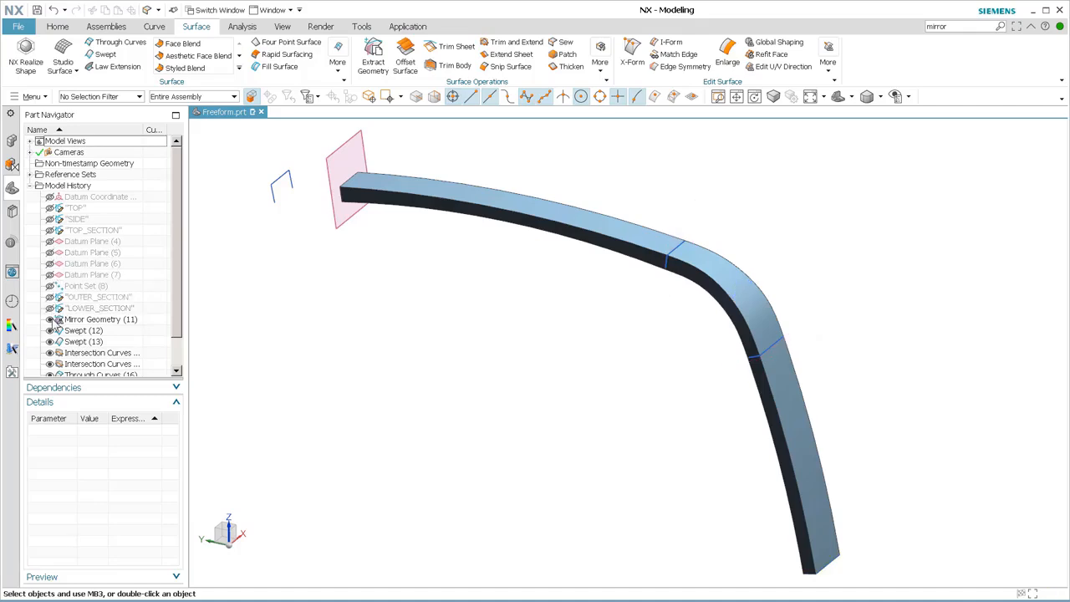
click(49, 320)
click(50, 352)
click(50, 364)
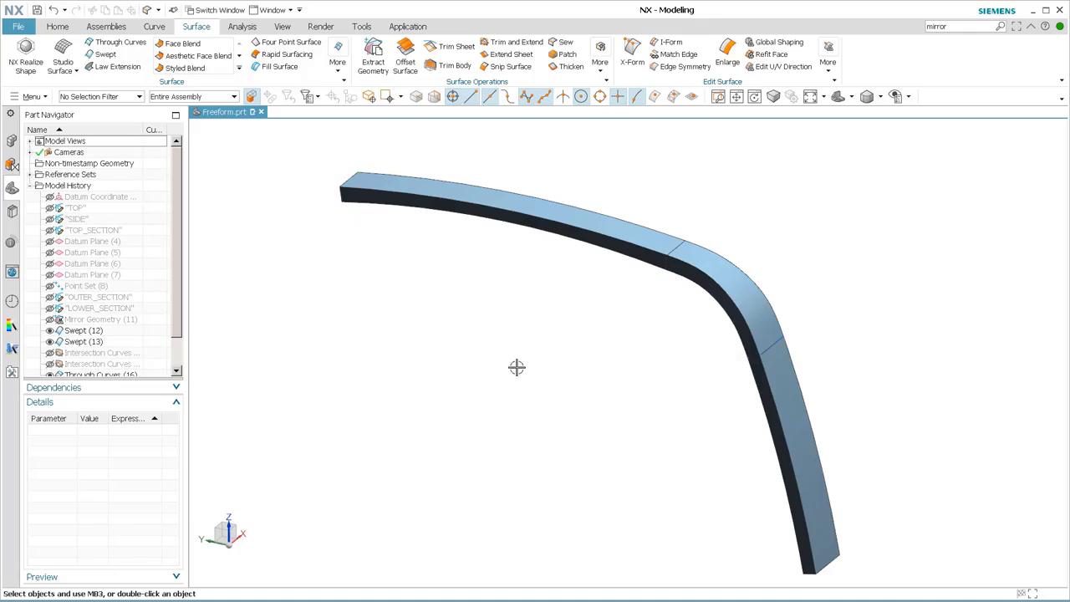
Sew the corner and lower sheets to the upper swept sheet, and check the sewn body in the model history.
click(566, 44)
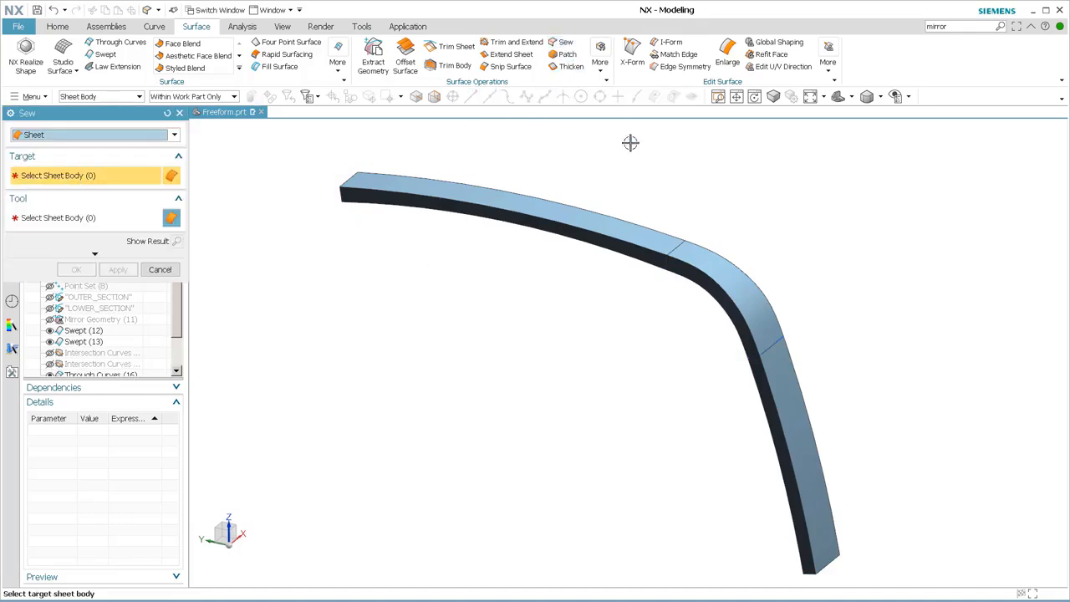
click(615, 223)
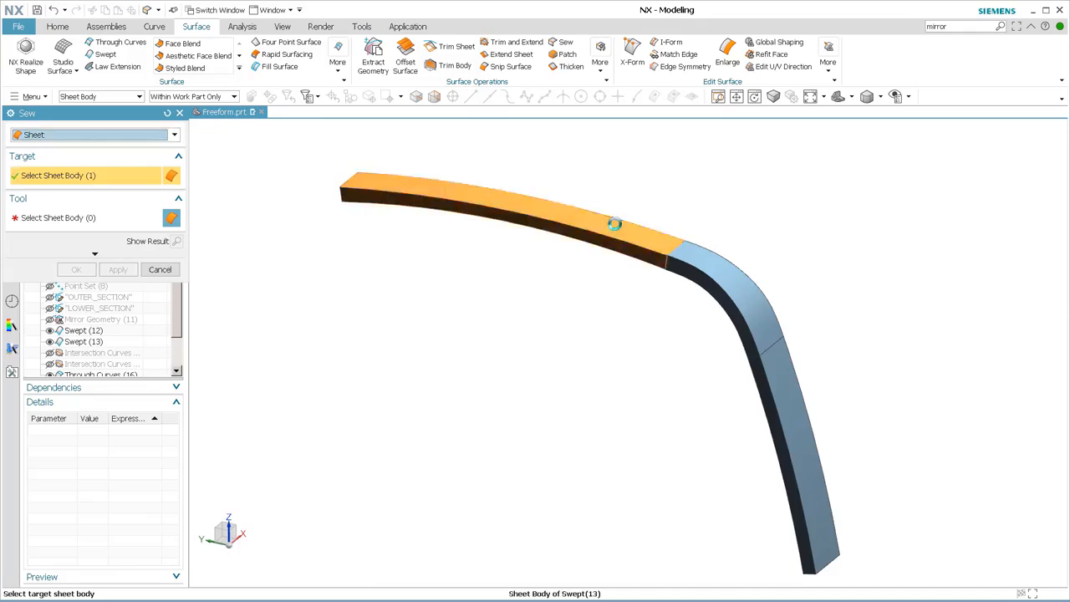
click(756, 306)
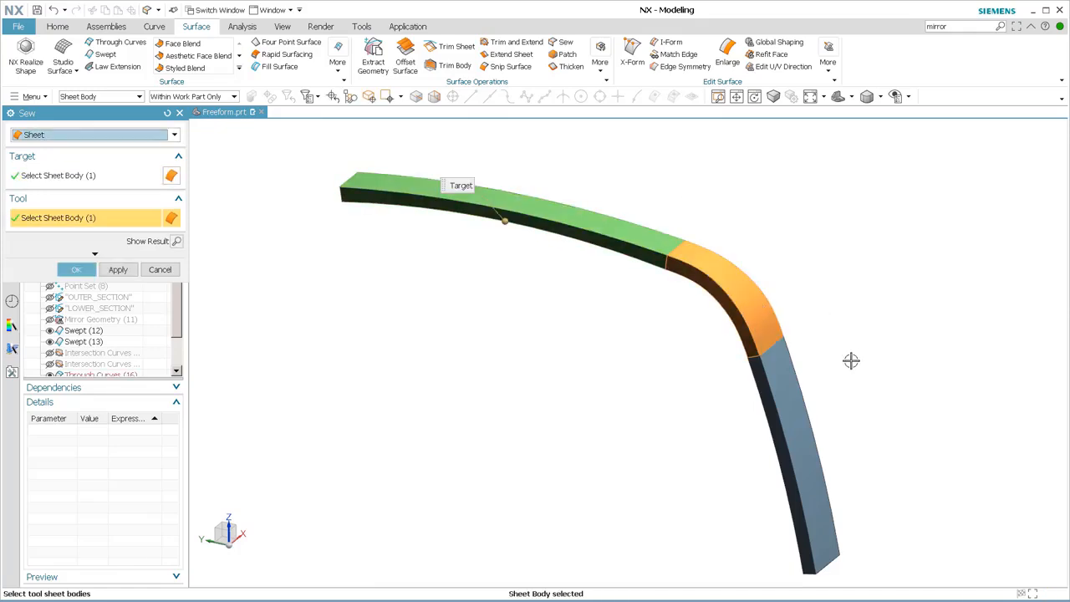
click(786, 404)
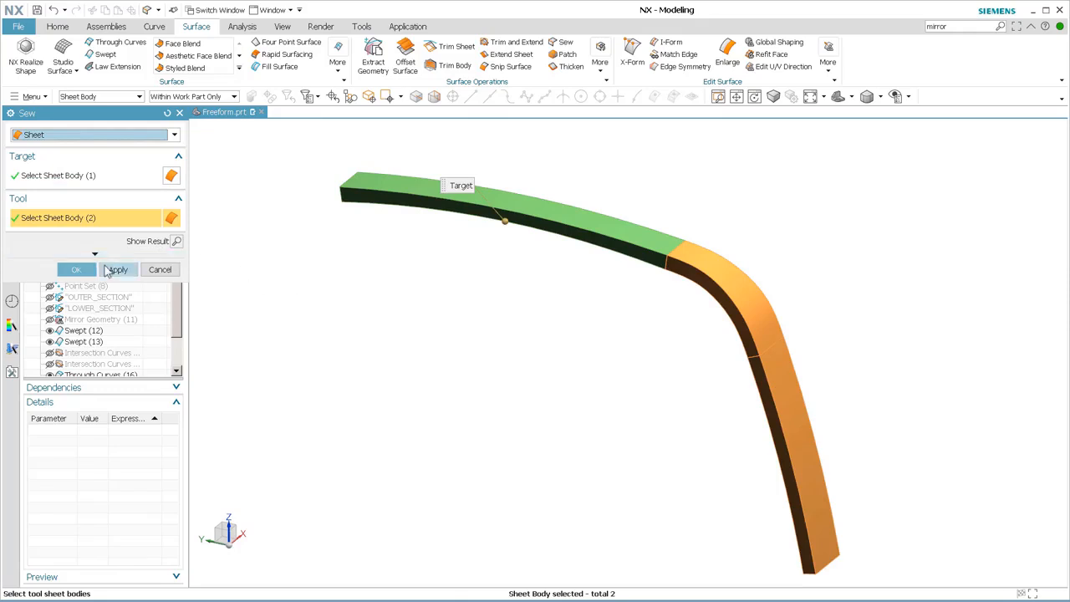
click(108, 269)
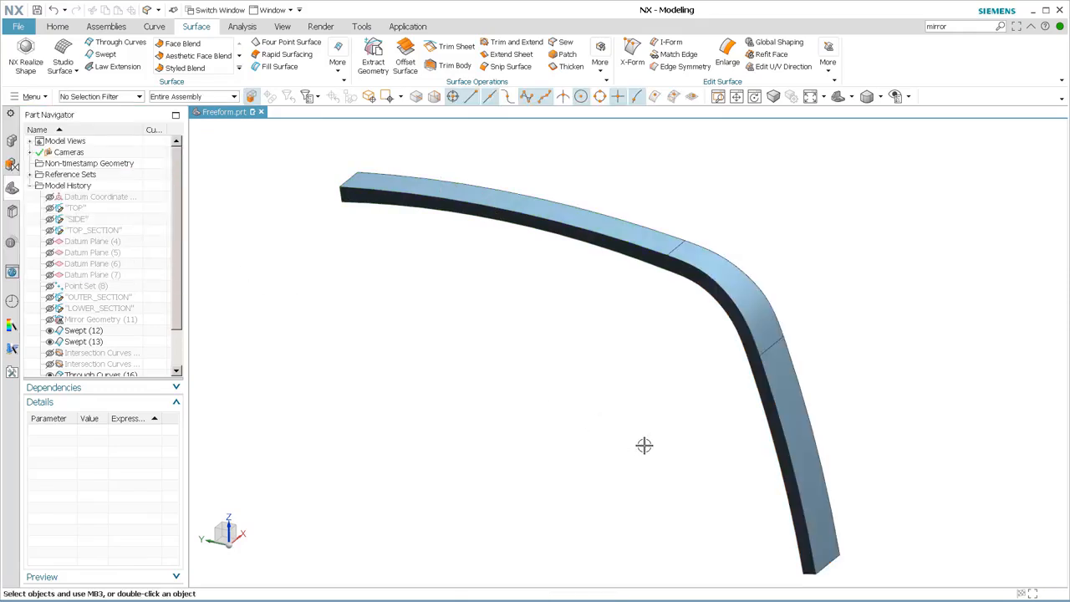
drag(177, 301, 176, 343)
click(82, 365)
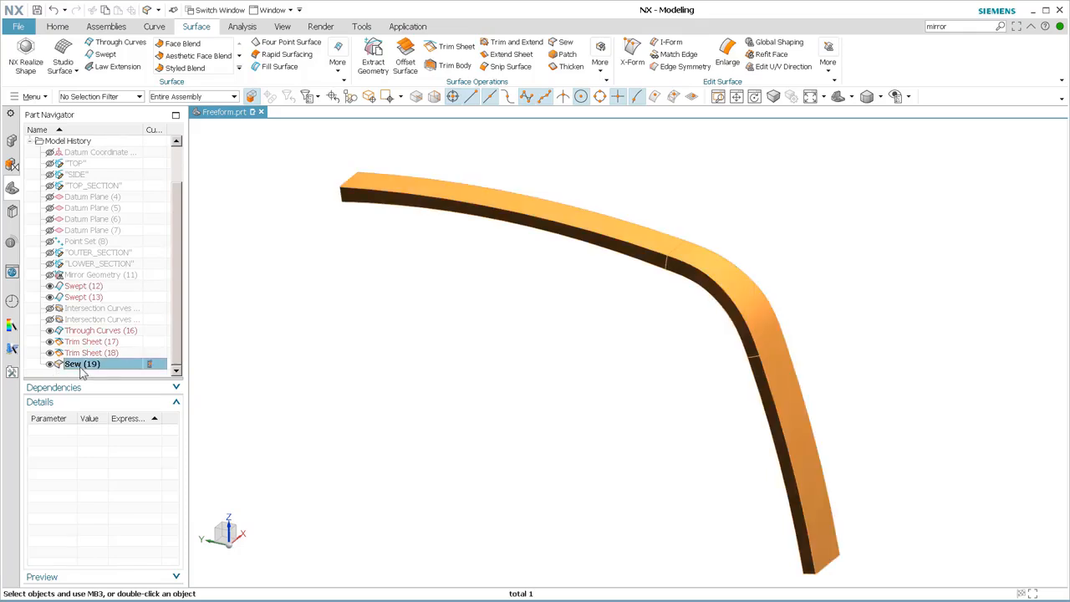
click(363, 351)
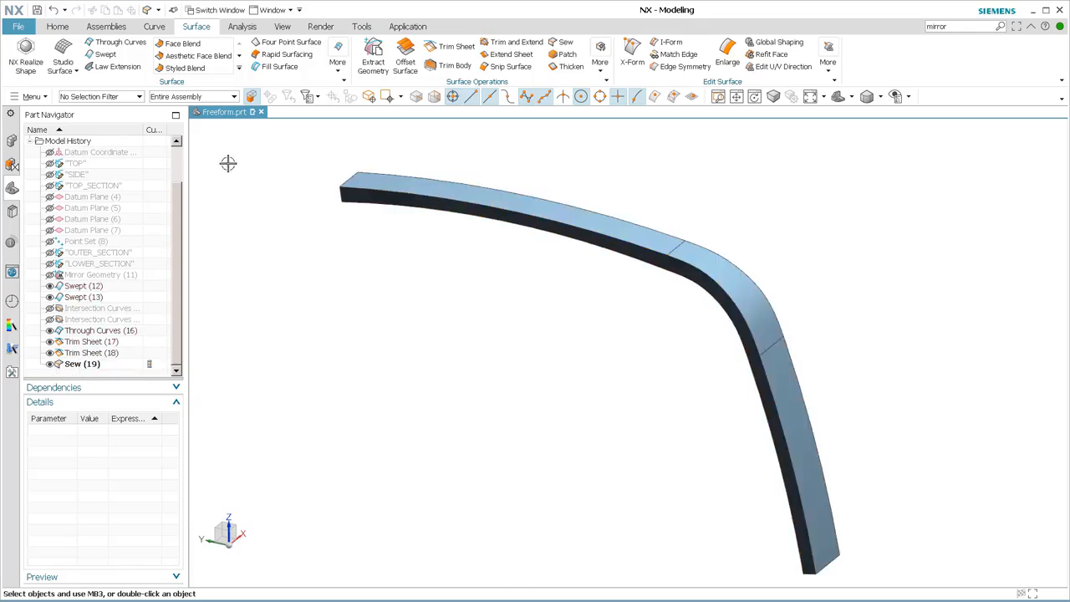
Apply a circular G1 edge blend of 25 mm radius along both long outer edges of the sewn channel.
click(57, 26)
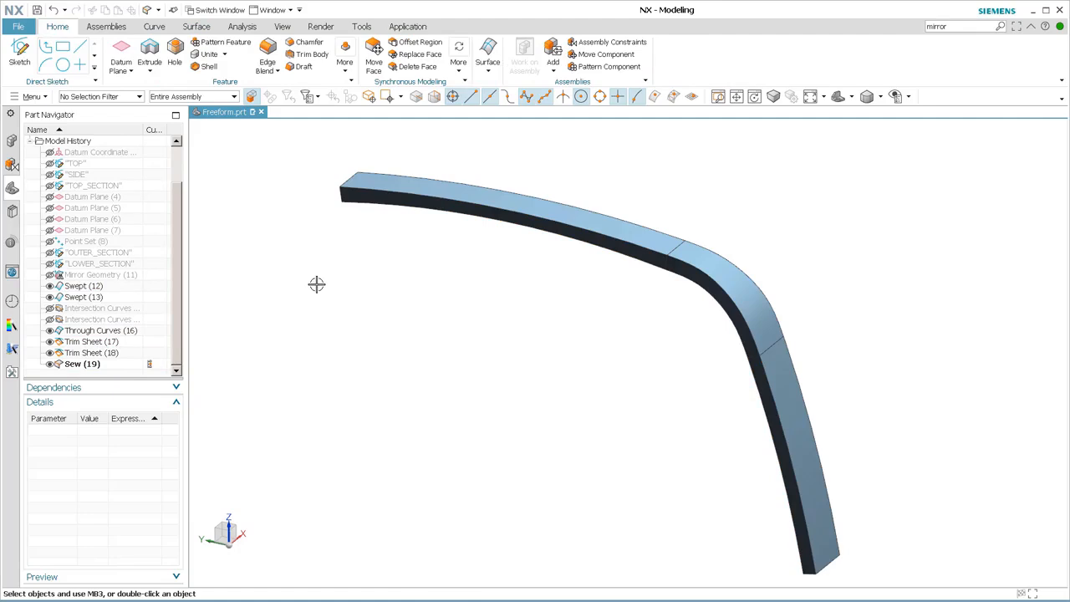
click(267, 56)
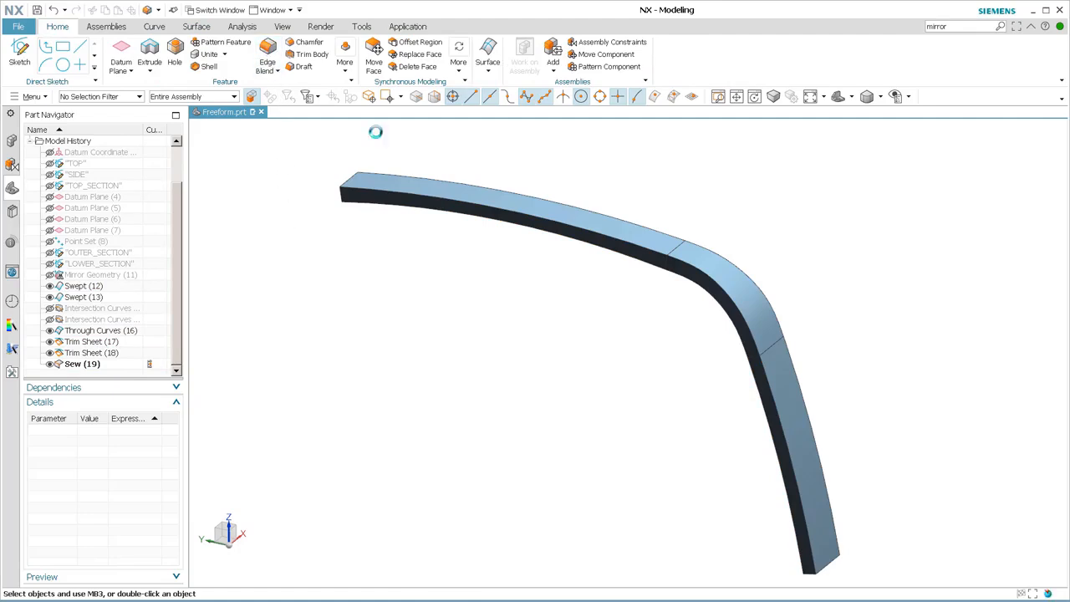
click(490, 210)
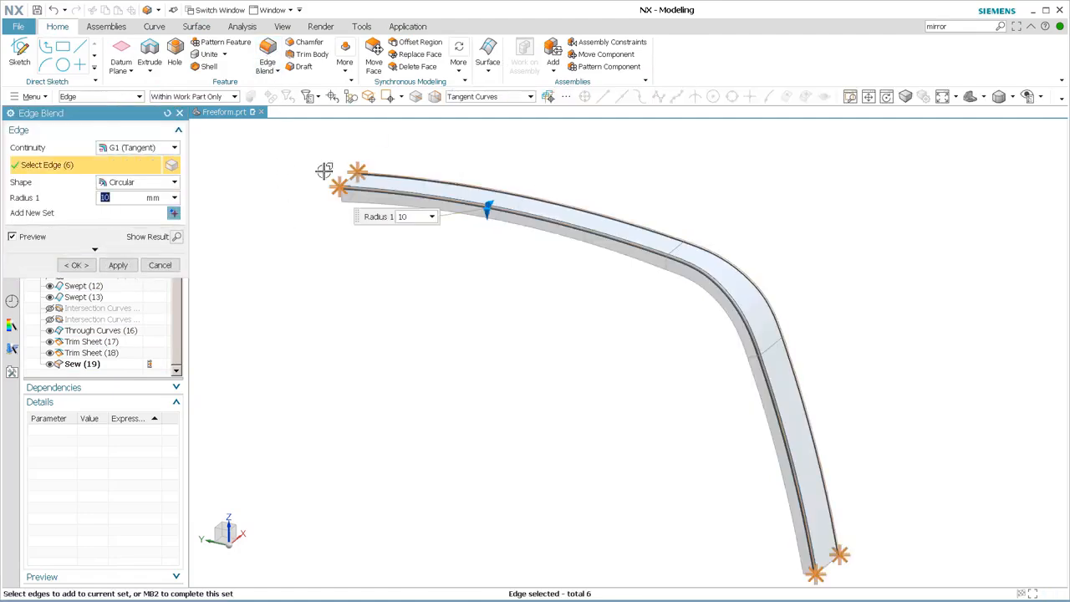
text(25)
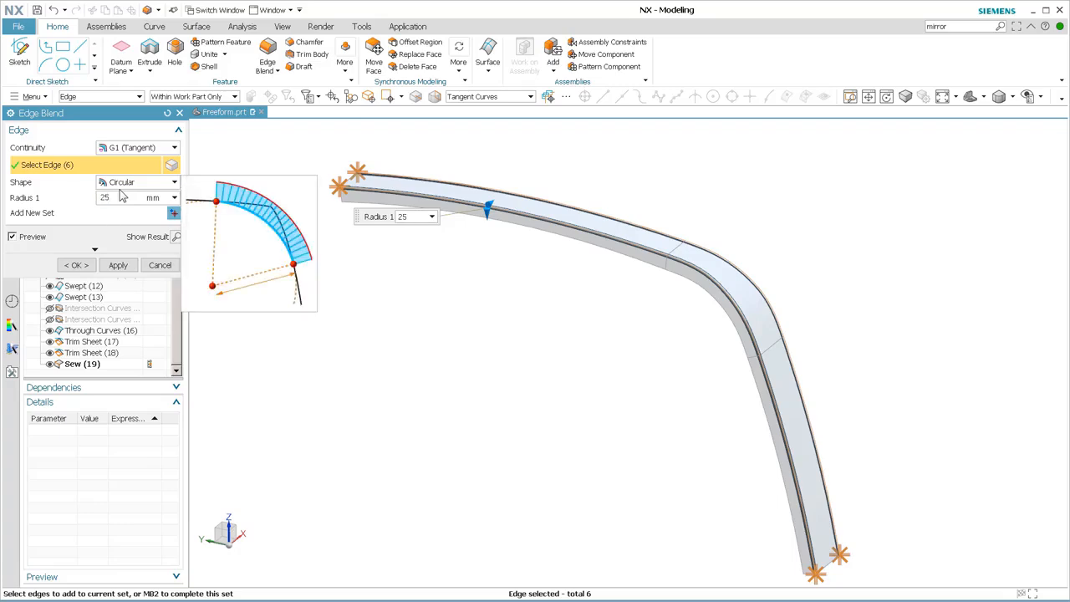
key(Return)
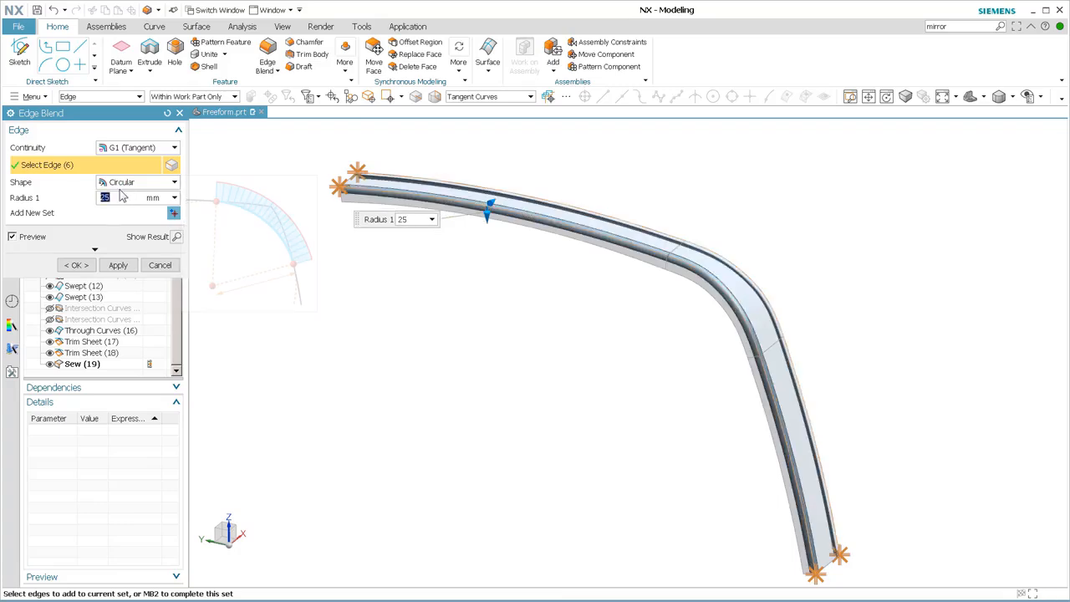
click(76, 265)
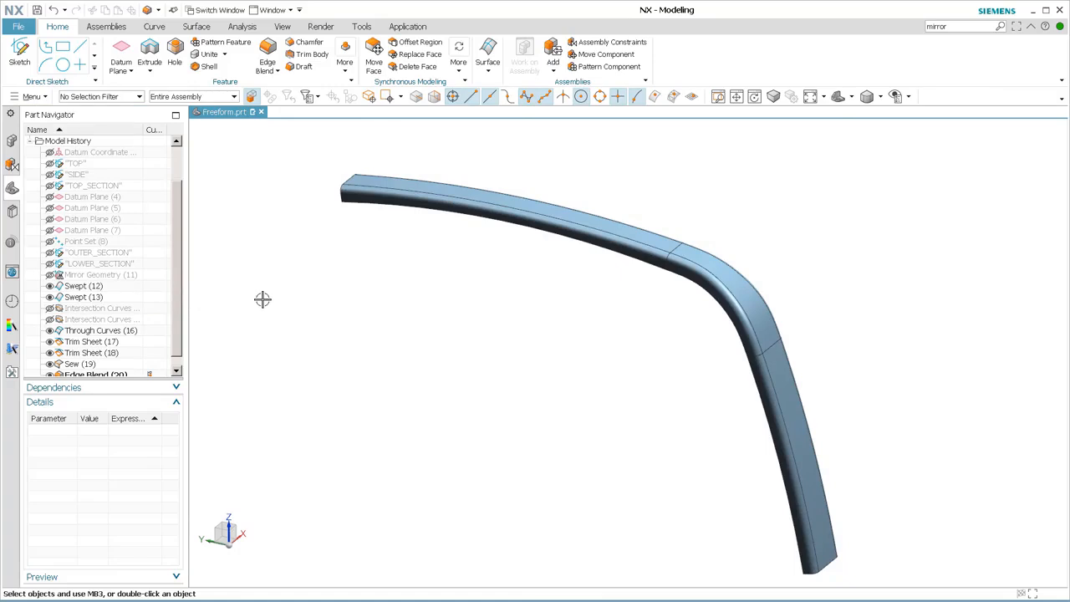
Thicken all faces of the blended sheet by 2.5 mm with the offset direction reversed.
click(350, 74)
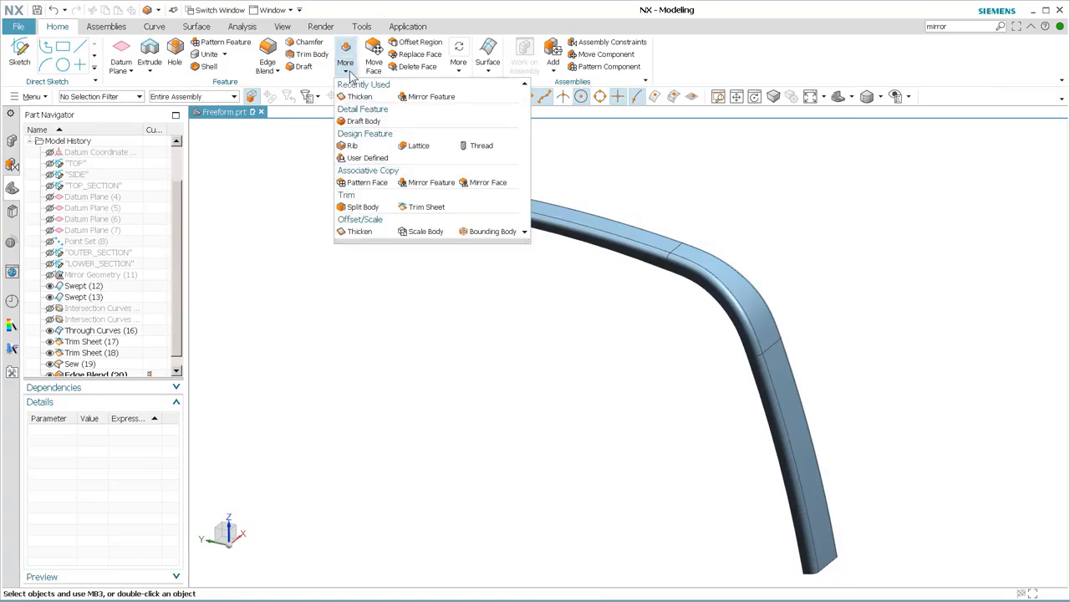
click(356, 231)
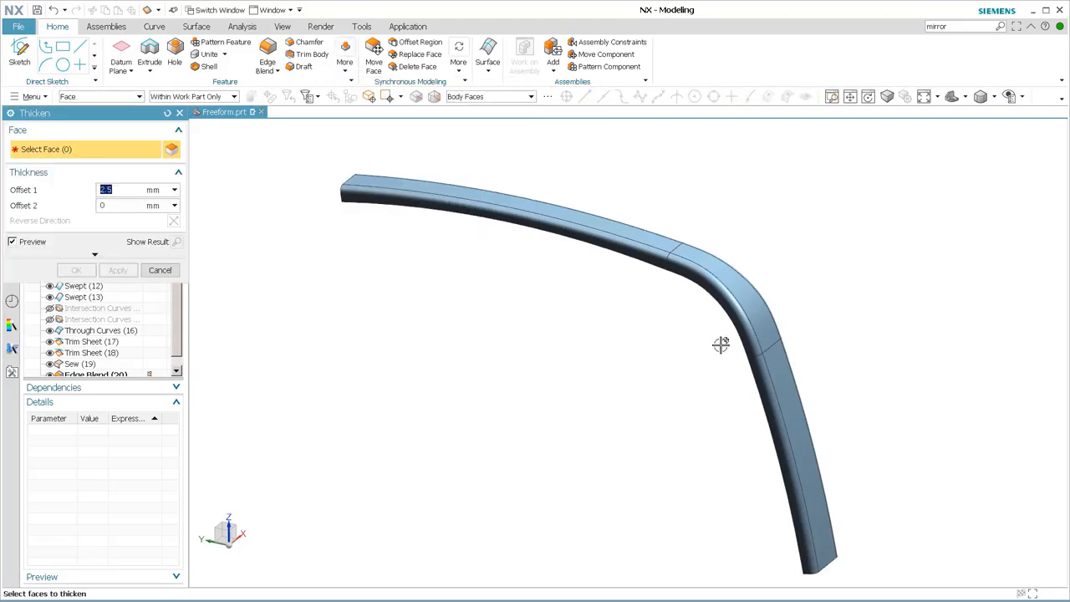
click(640, 260)
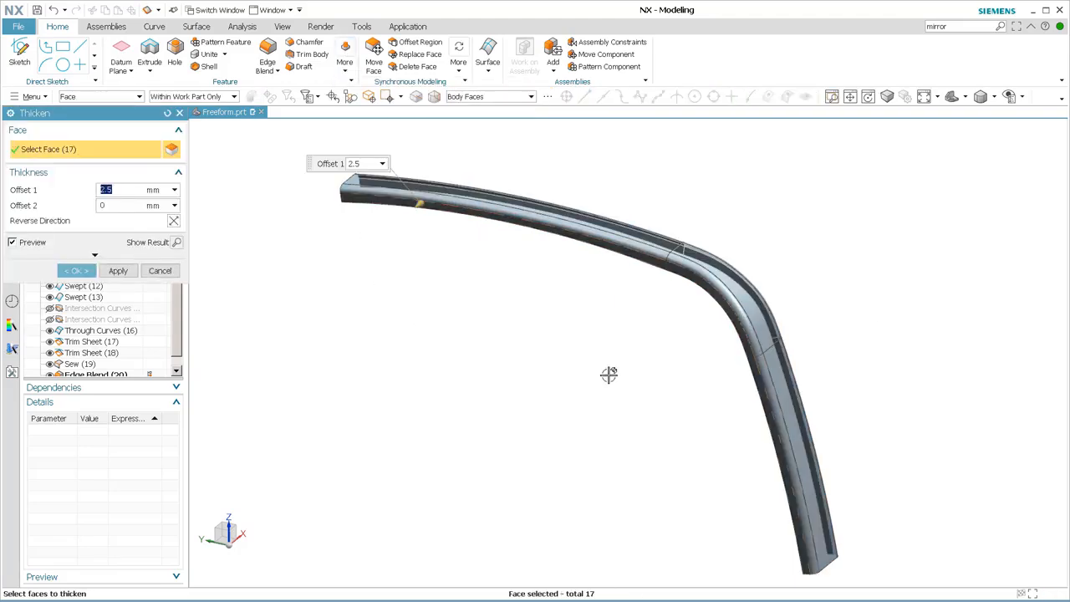
click(173, 221)
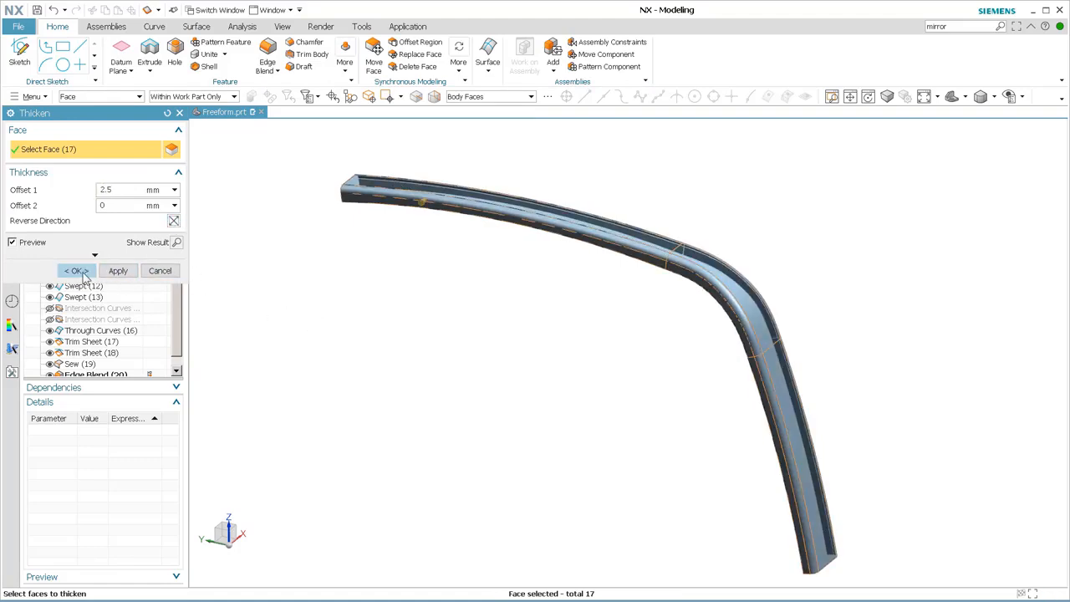
click(75, 271)
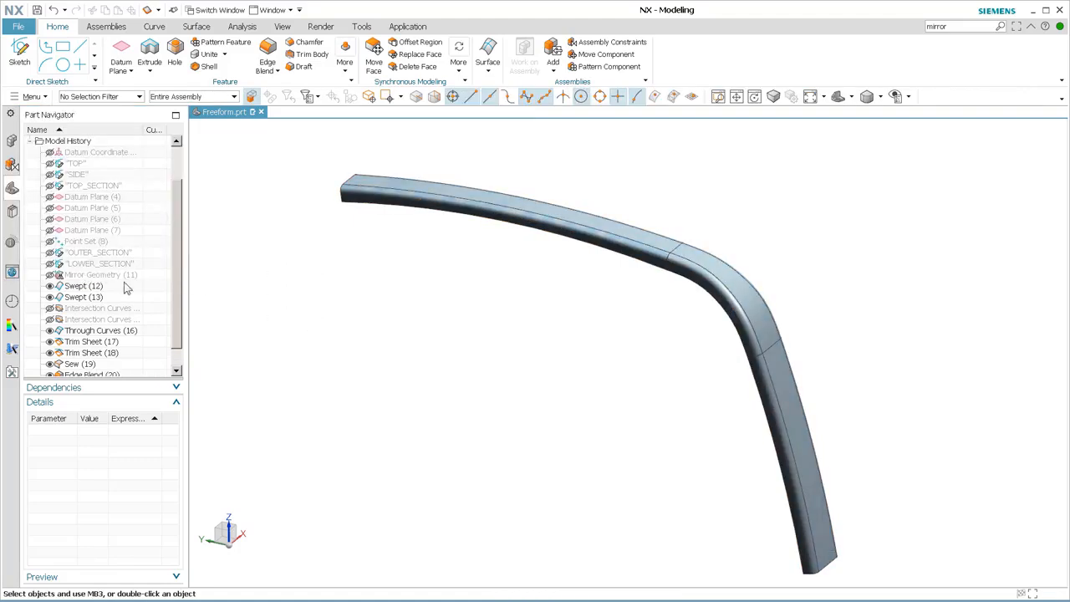
Hide the blended sheet body and inspect the thickened channel from its inner side and end.
scroll(129, 351, down, 1)
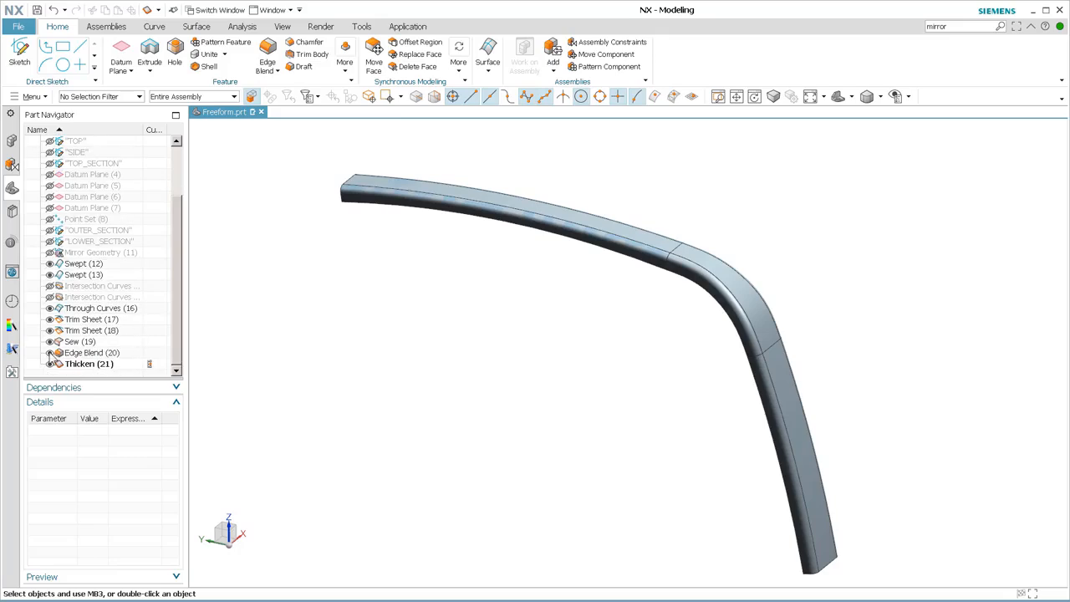
click(49, 355)
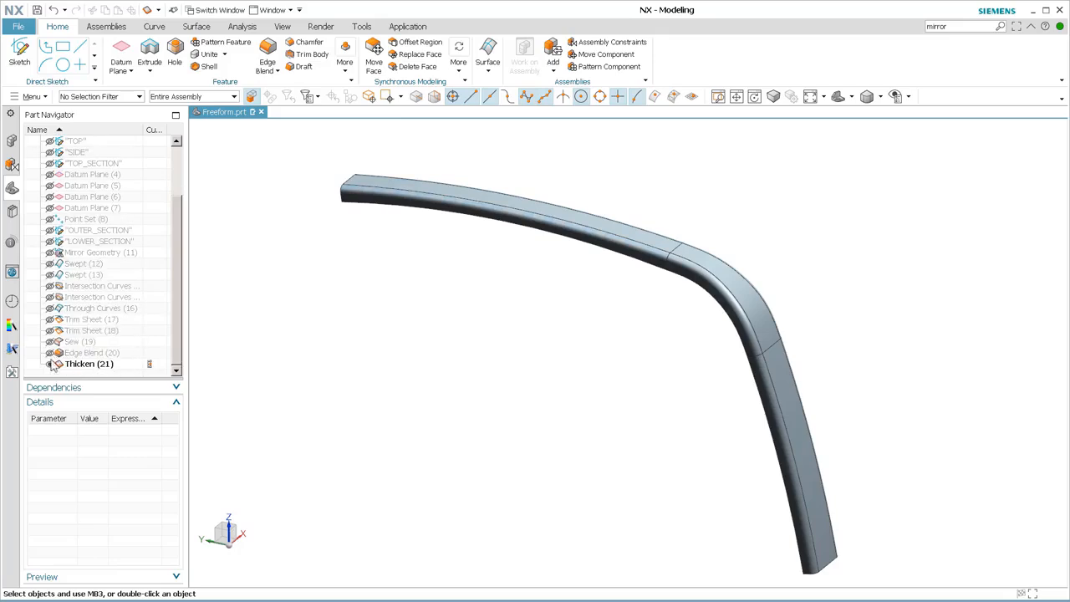
middle_drag(596, 411, 644, 335)
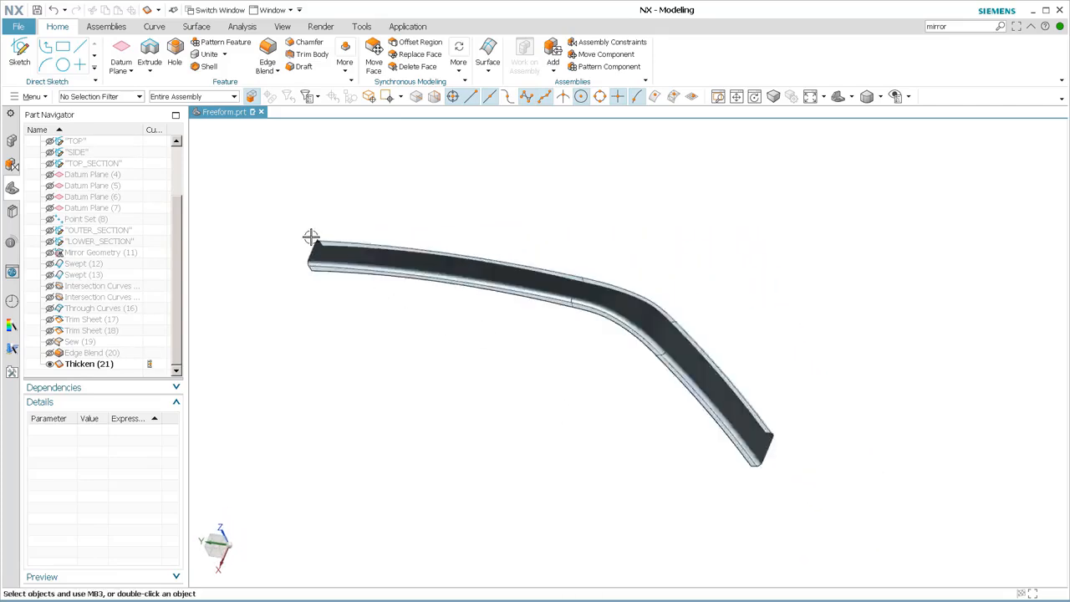
scroll(310, 237, up, 6)
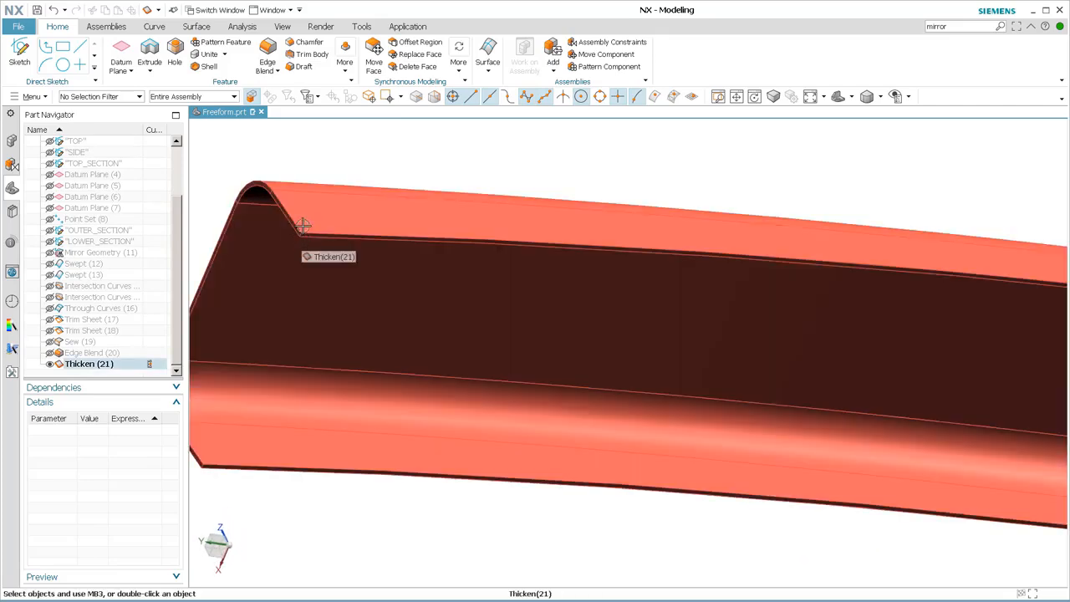
middle_drag(526, 204, 652, 315)
key(ctrl+f)
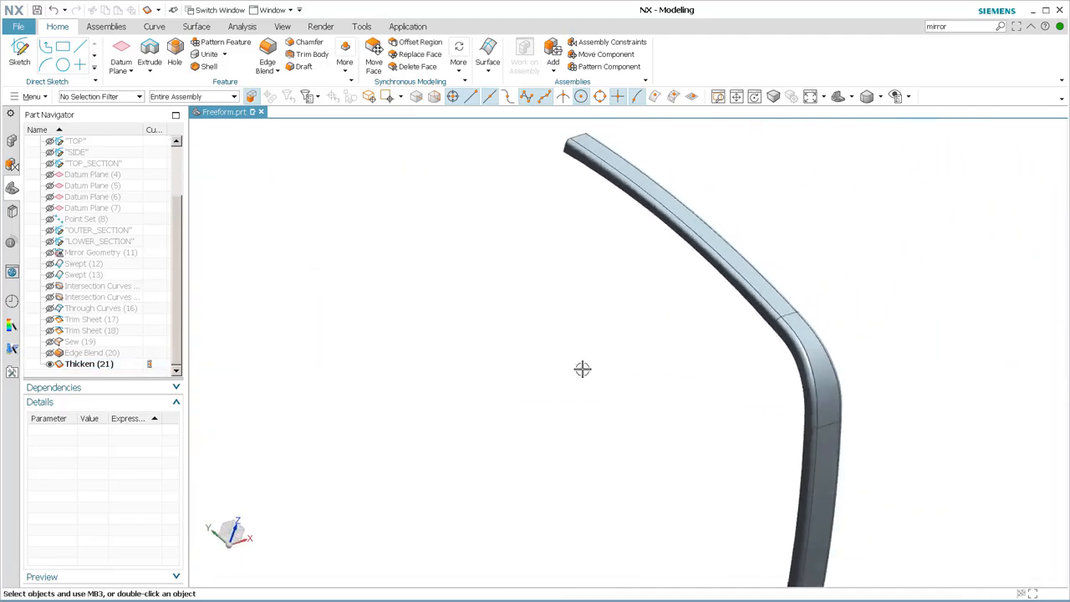